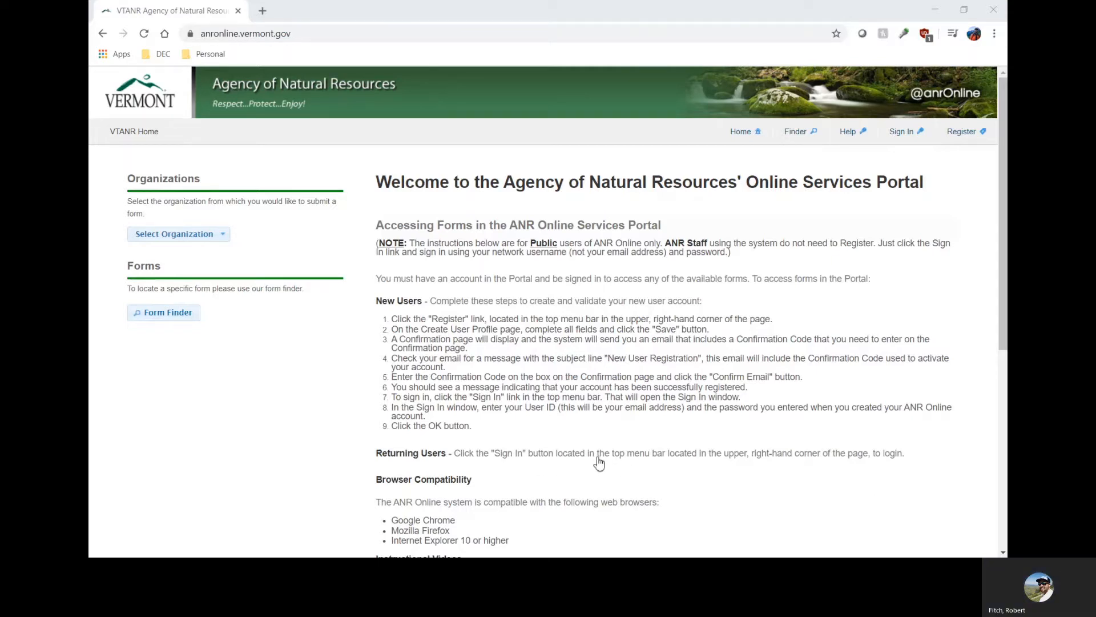
Look through the portal home page's account instructions, browser compatibility, instructional videos and contact information.
{"action": "left_click", "coordinate": [232, 372]}
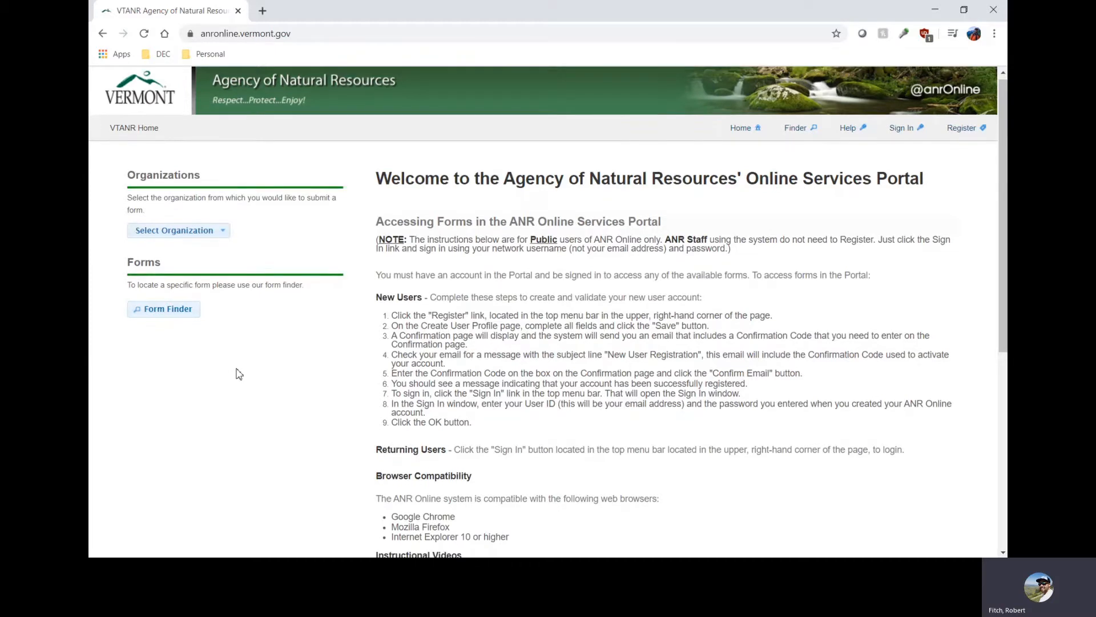
{"action": "scroll", "coordinate": [244, 372], "scroll_direction": "down", "scroll_amount": 2}
{"action": "scroll", "coordinate": [245, 372], "scroll_direction": "down", "scroll_amount": 4}
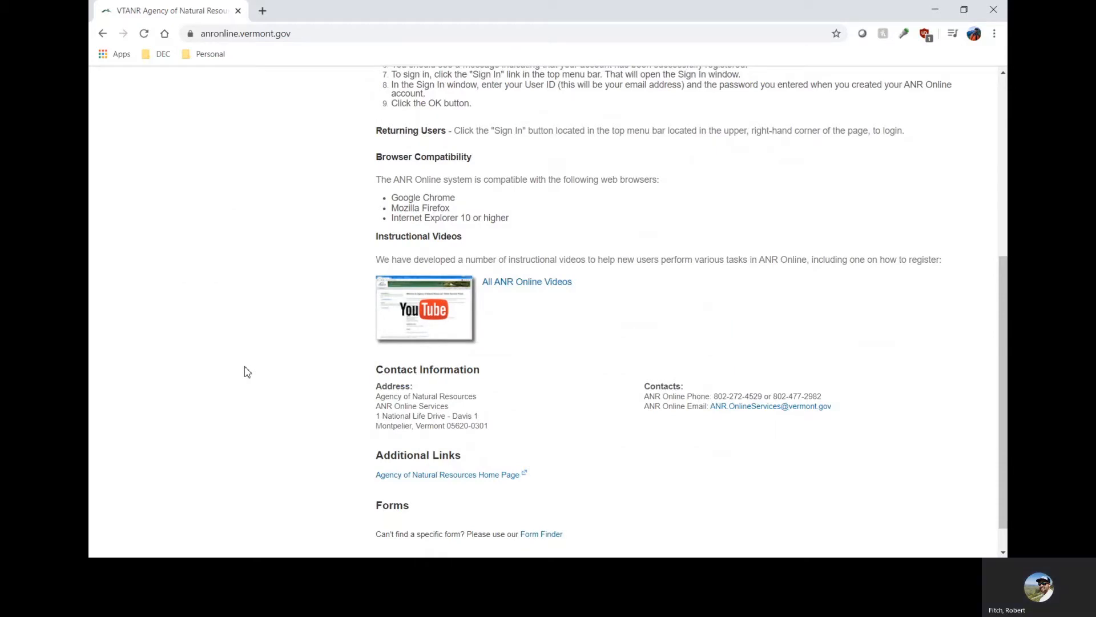
{"action": "scroll", "coordinate": [246, 372], "scroll_direction": "up", "scroll_amount": 2}
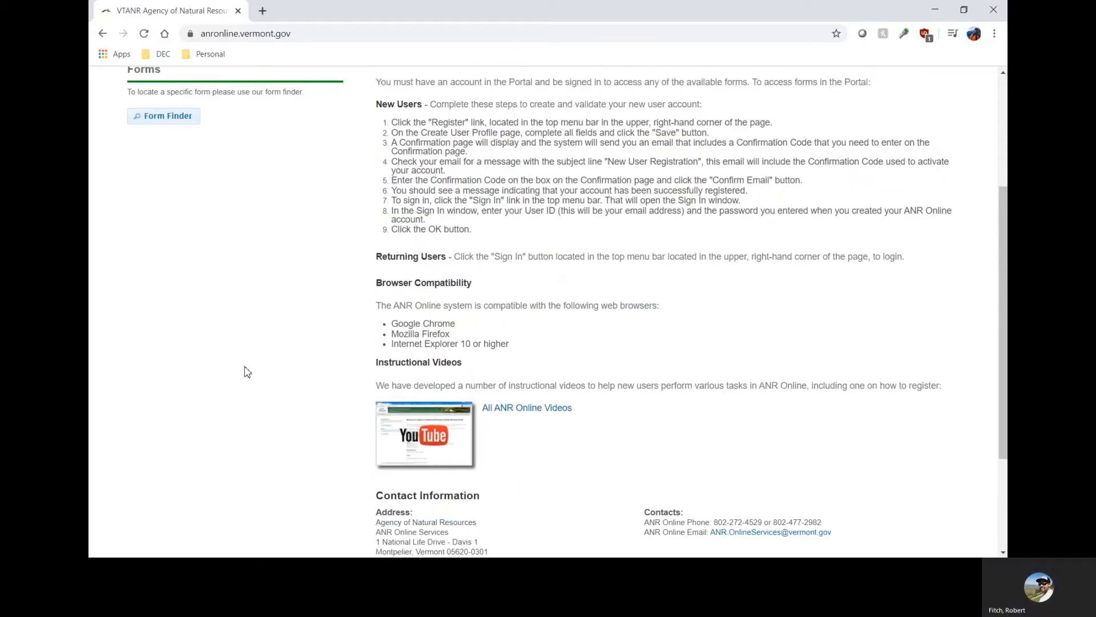
{"action": "scroll", "coordinate": [246, 372], "scroll_direction": "up", "scroll_amount": 4}
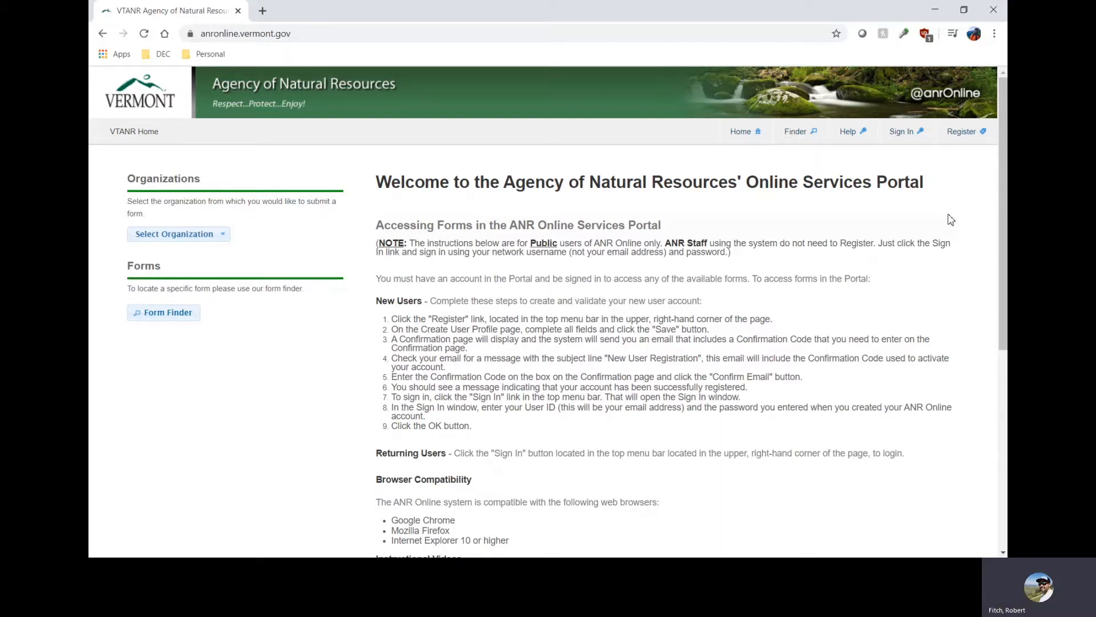
{"action": "left_click", "coordinate": [323, 36]}
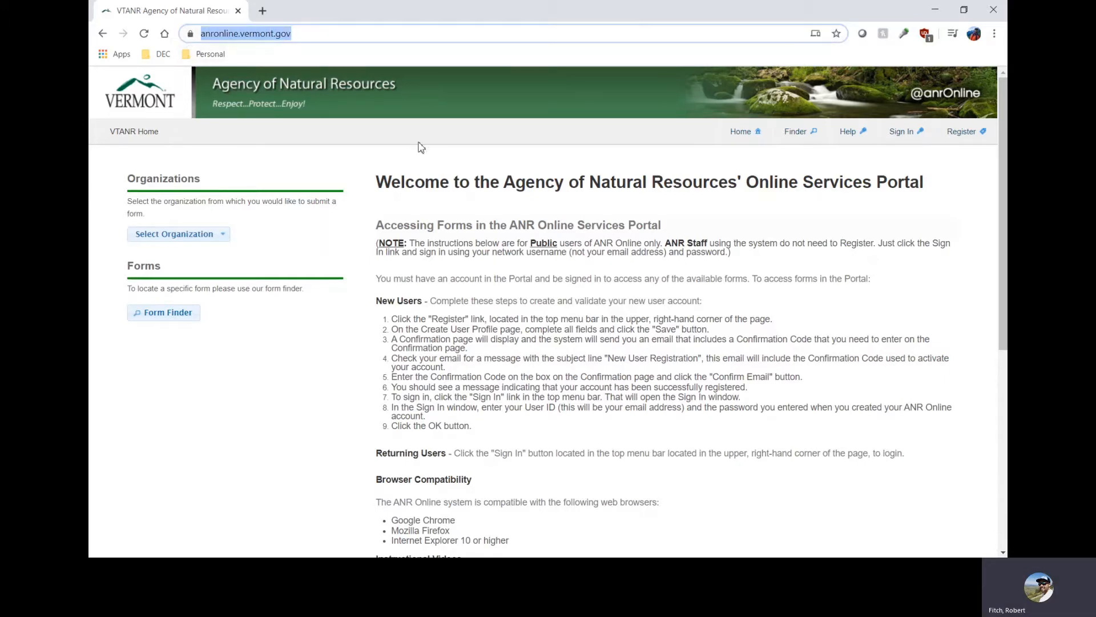
{"action": "left_click", "coordinate": [816, 218]}
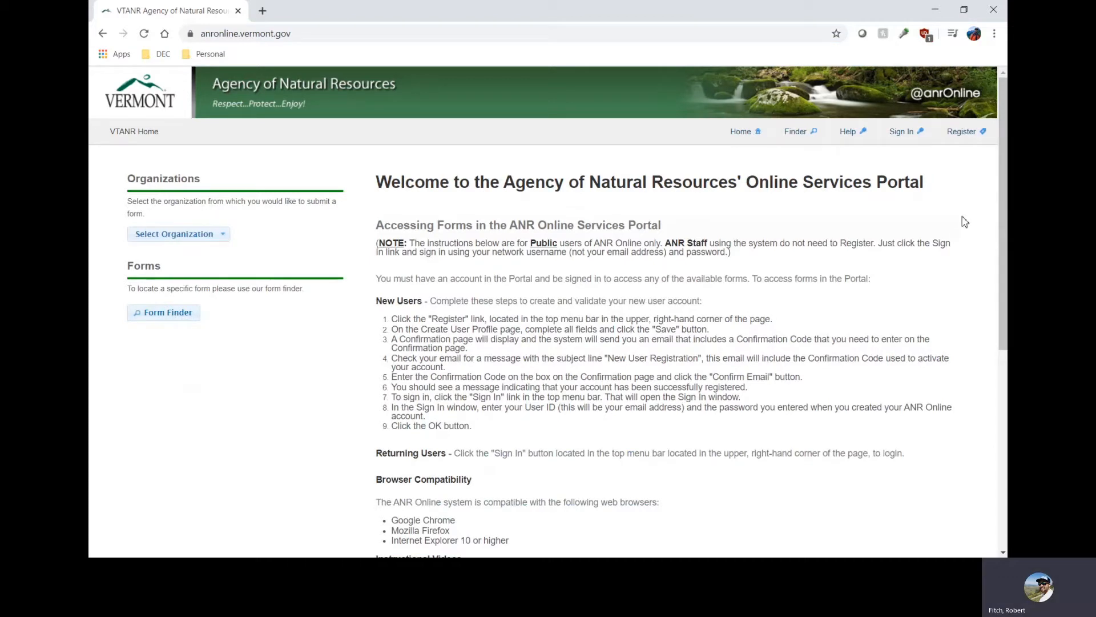
Sign in to the portal with the account's user ID and password.
{"action": "left_click", "coordinate": [904, 137]}
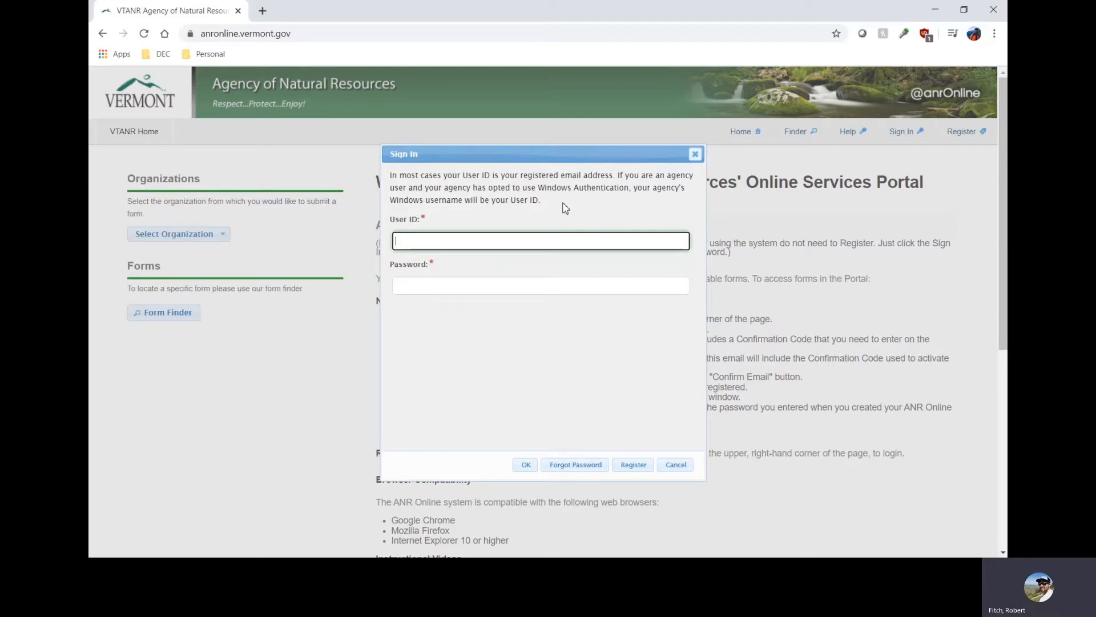
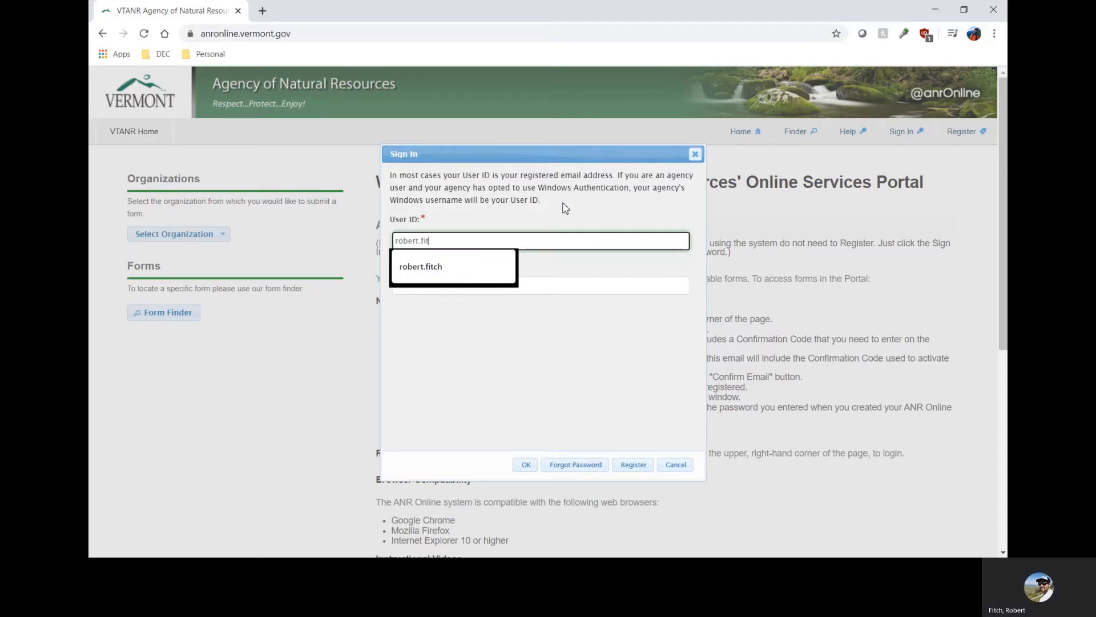
{"action": "key", "text": "Tab"}
{"action": "type", "text": "•••••"}
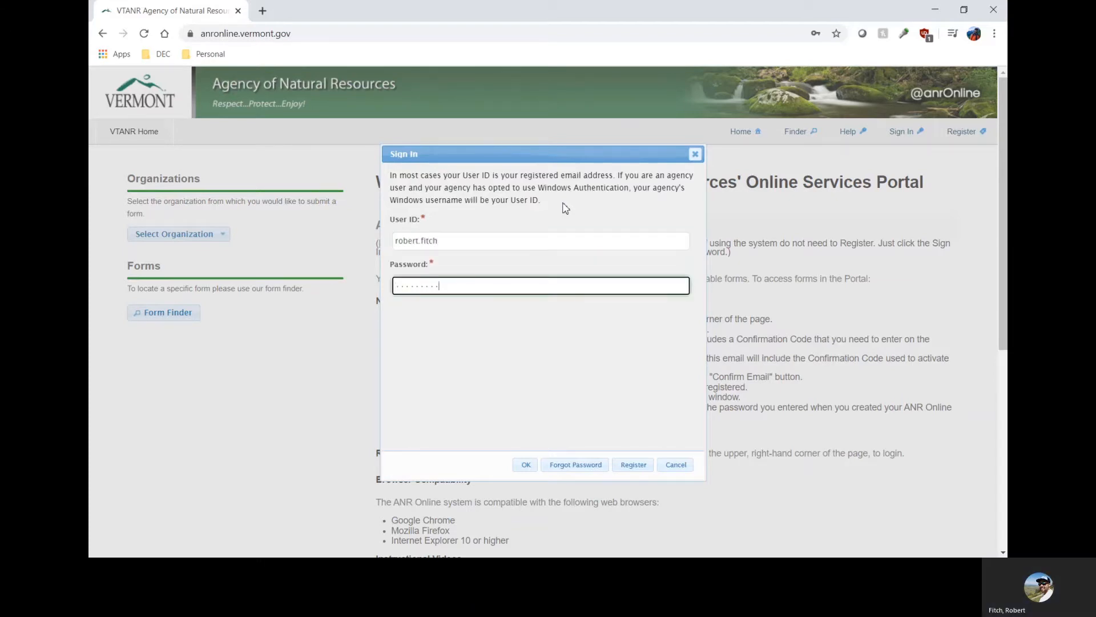
{"action": "type", "text": "•••••••"}
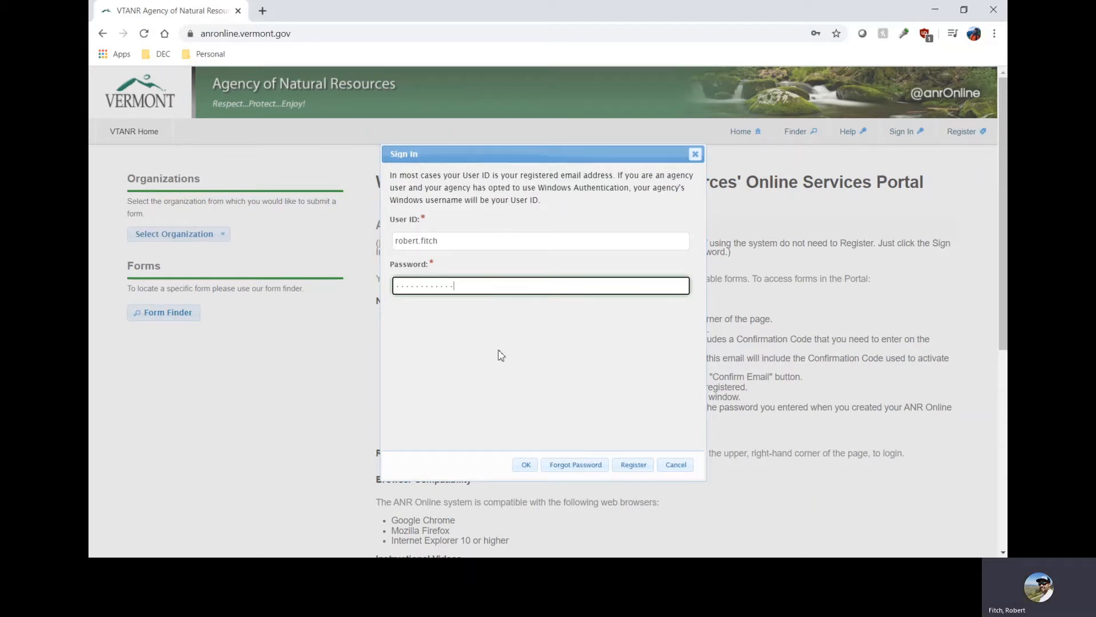
{"action": "left_click", "coordinate": [524, 466]}
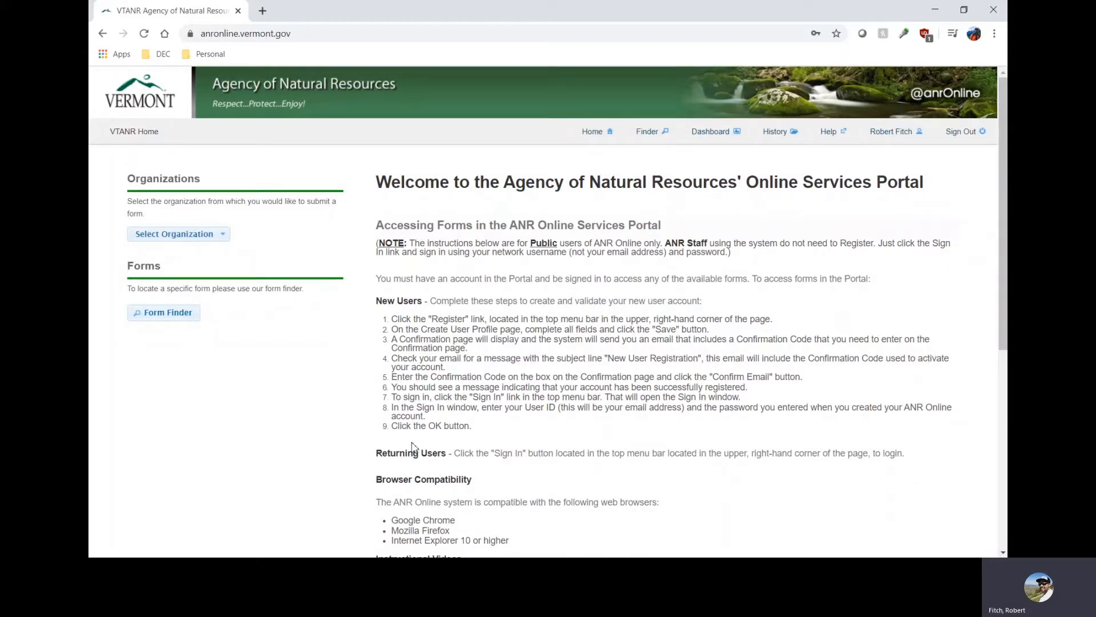
Find forms matching "grant and contract" with the Form Finder and open the Grant and Contract Invoices form.
{"action": "left_click", "coordinate": [165, 314]}
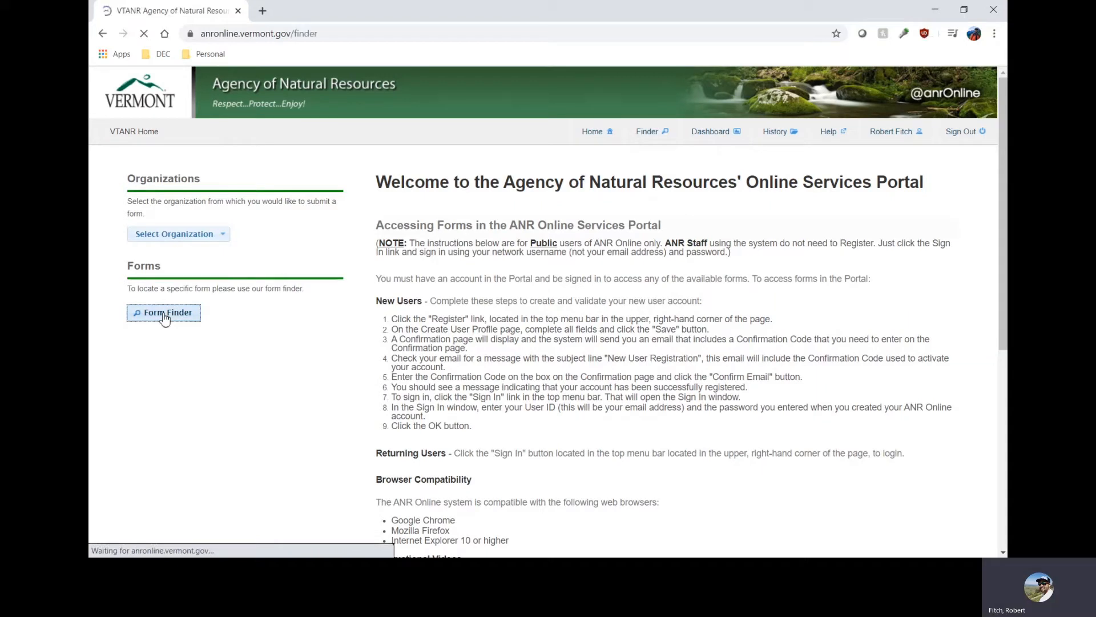
{"action": "left_click", "coordinate": [421, 297]}
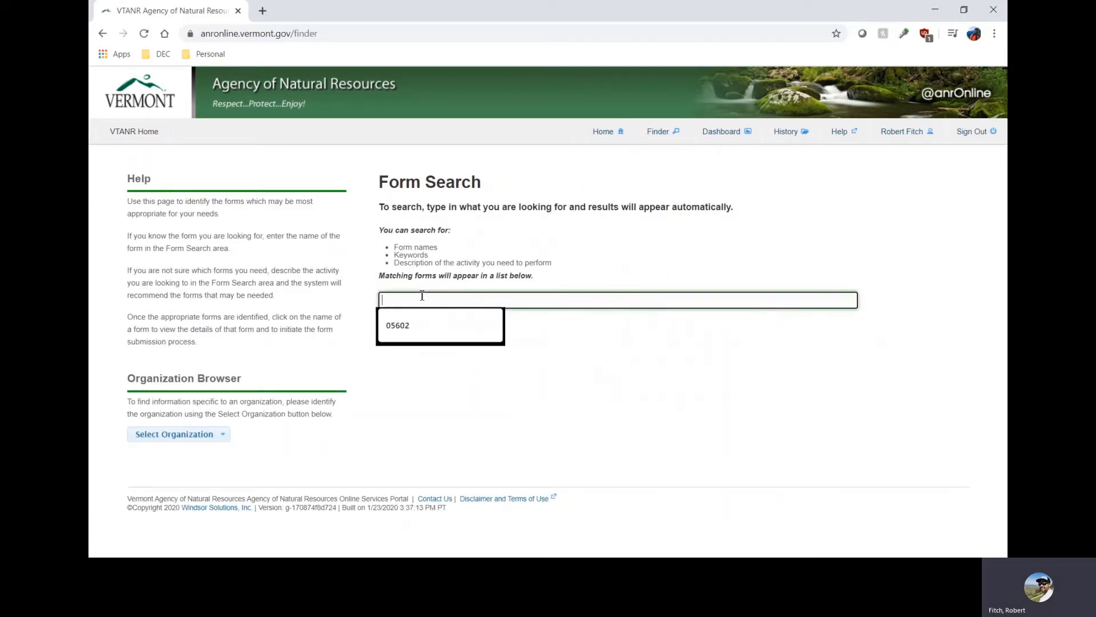
{"action": "type", "text": "g"}
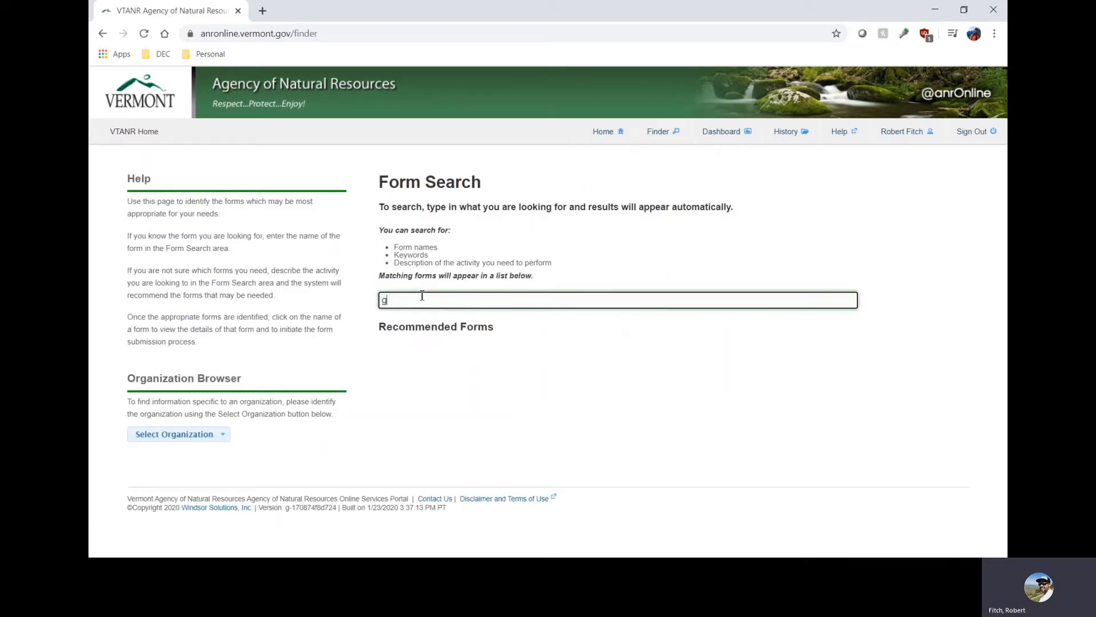
{"action": "type", "text": "rant and contract"}
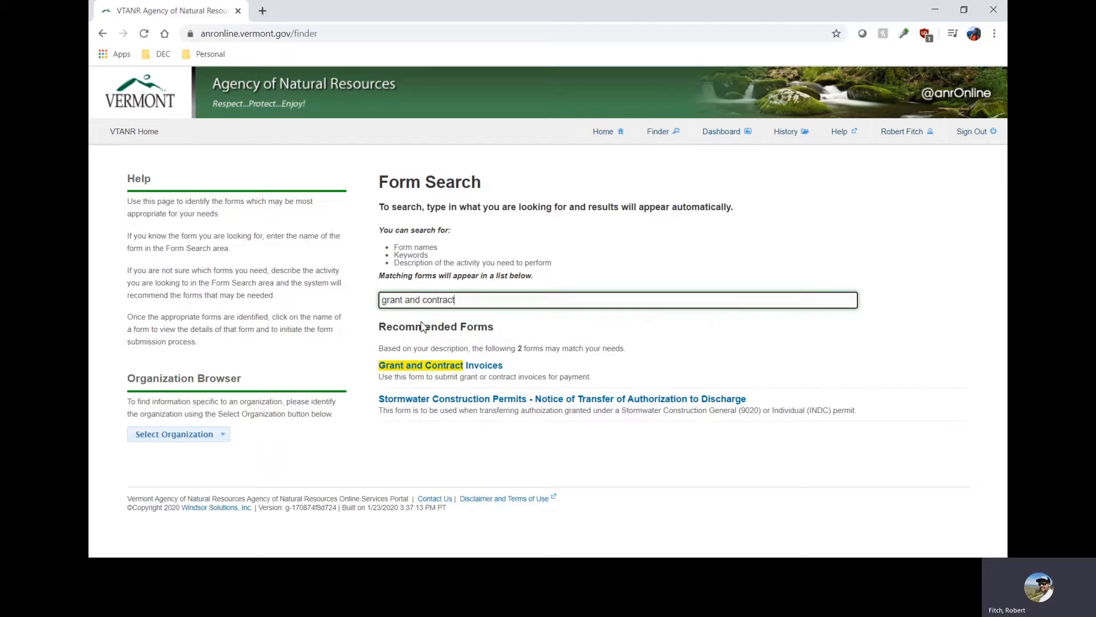
{"action": "left_click", "coordinate": [413, 371]}
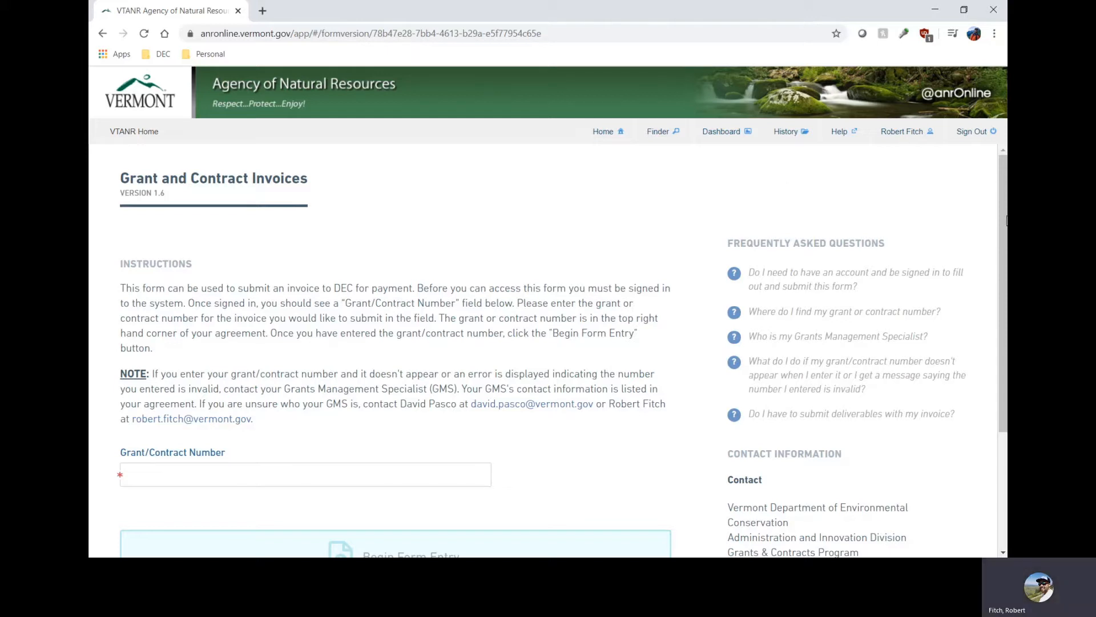
Choose Test Agreement 1 as the grant/contract number and begin the form entry.
{"action": "left_click_drag", "start_coordinate": [1006, 230], "coordinate": [996, 384]}
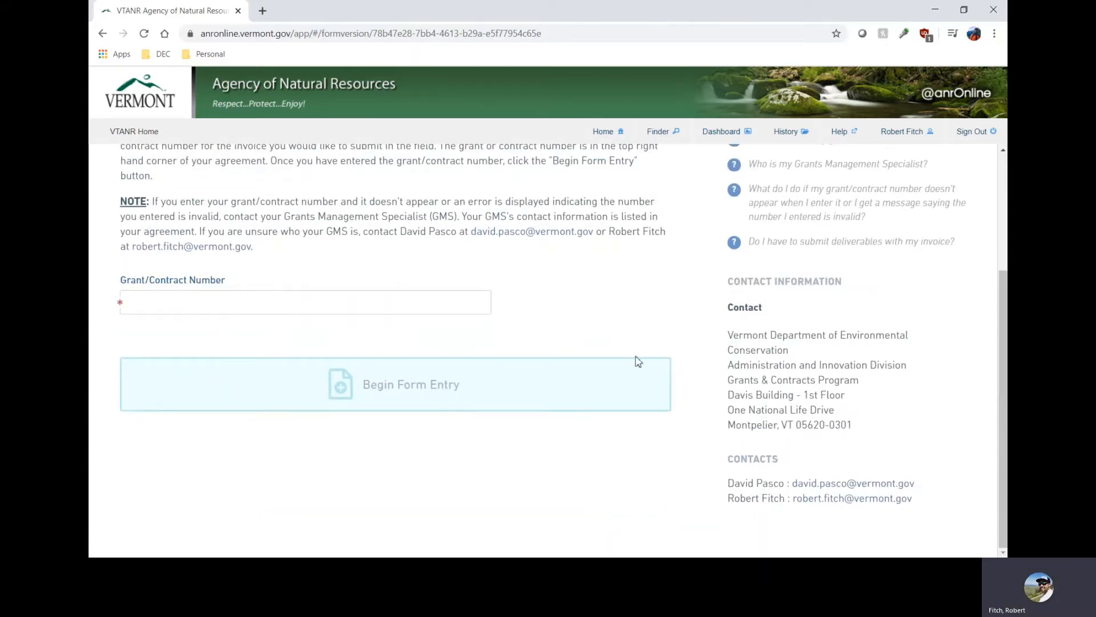
{"action": "scroll", "coordinate": [478, 246], "scroll_direction": "up", "scroll_amount": 3}
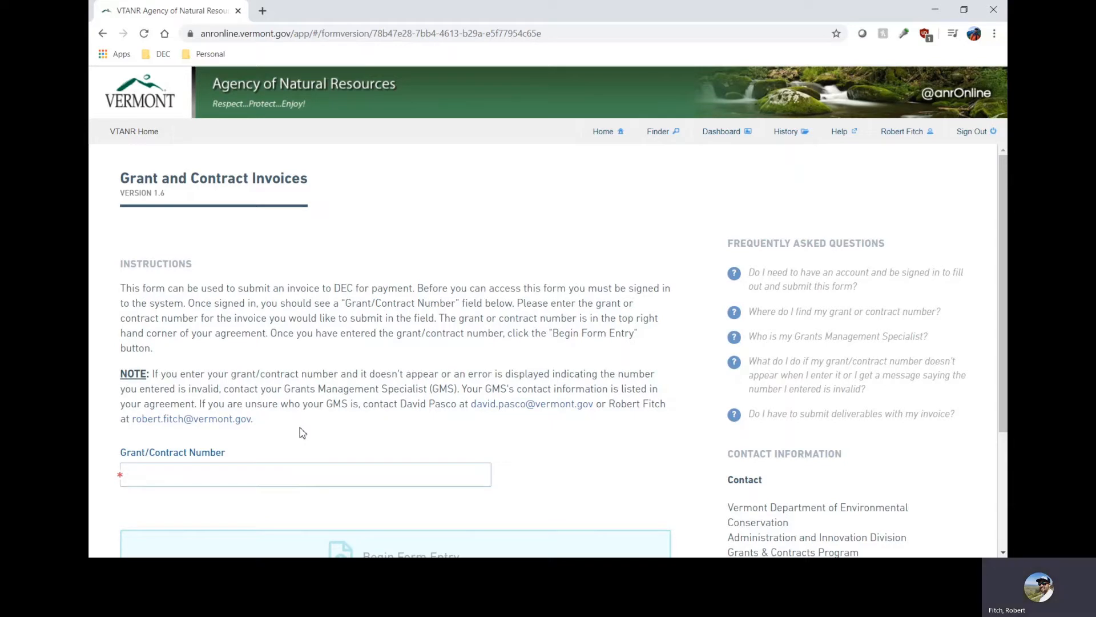
{"action": "type", "text": "test agree"}
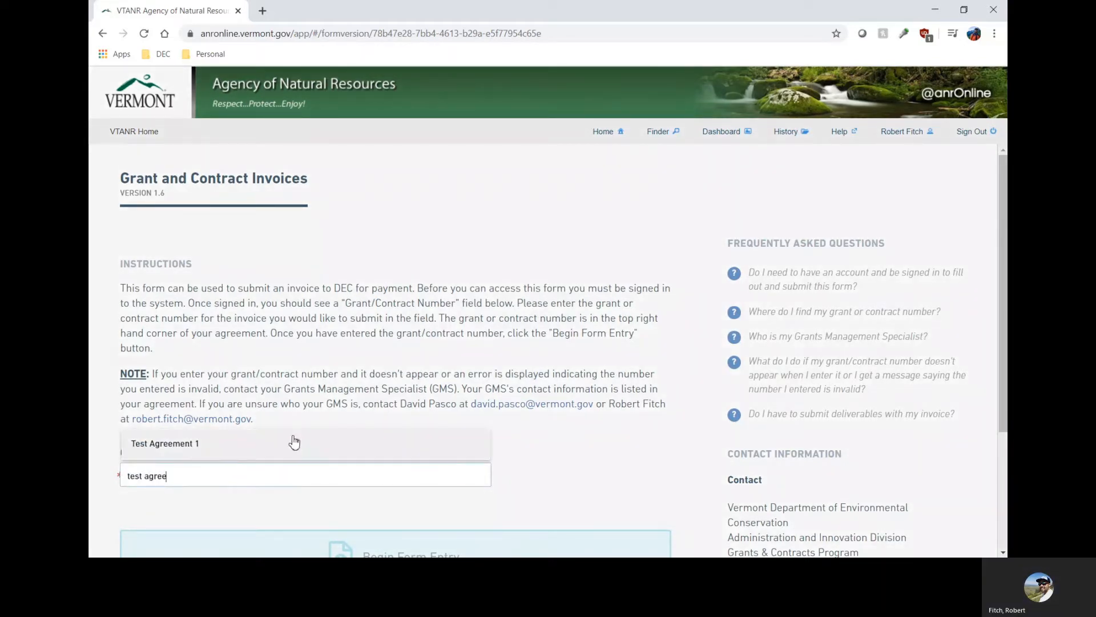
{"action": "left_click", "coordinate": [292, 443]}
{"action": "scroll", "coordinate": [551, 425], "scroll_direction": "down", "scroll_amount": 1}
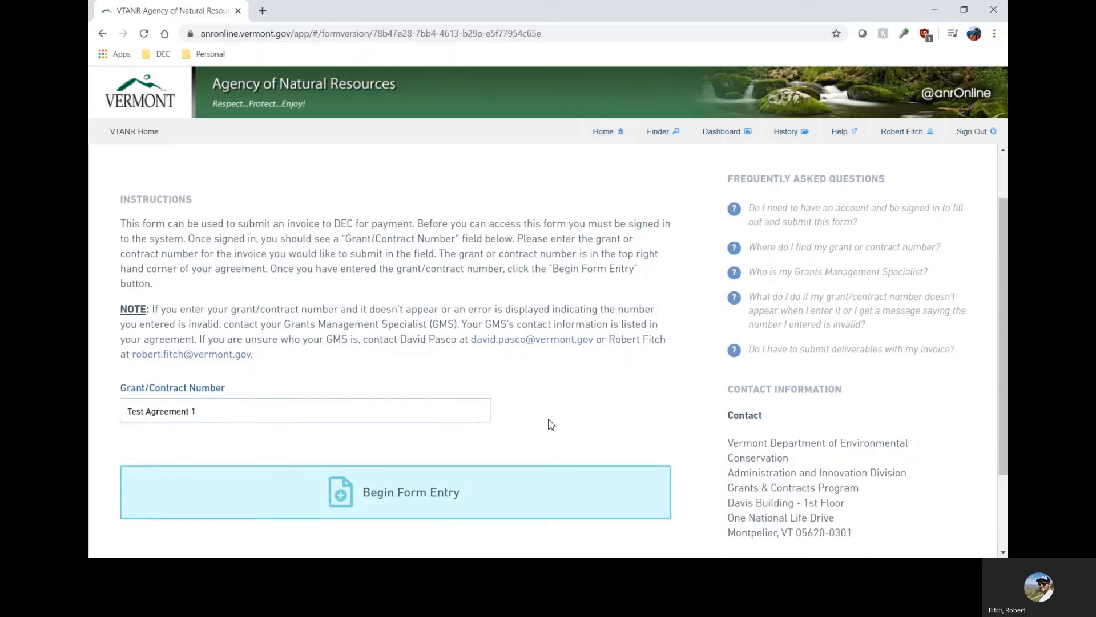
{"action": "left_click", "coordinate": [496, 480]}
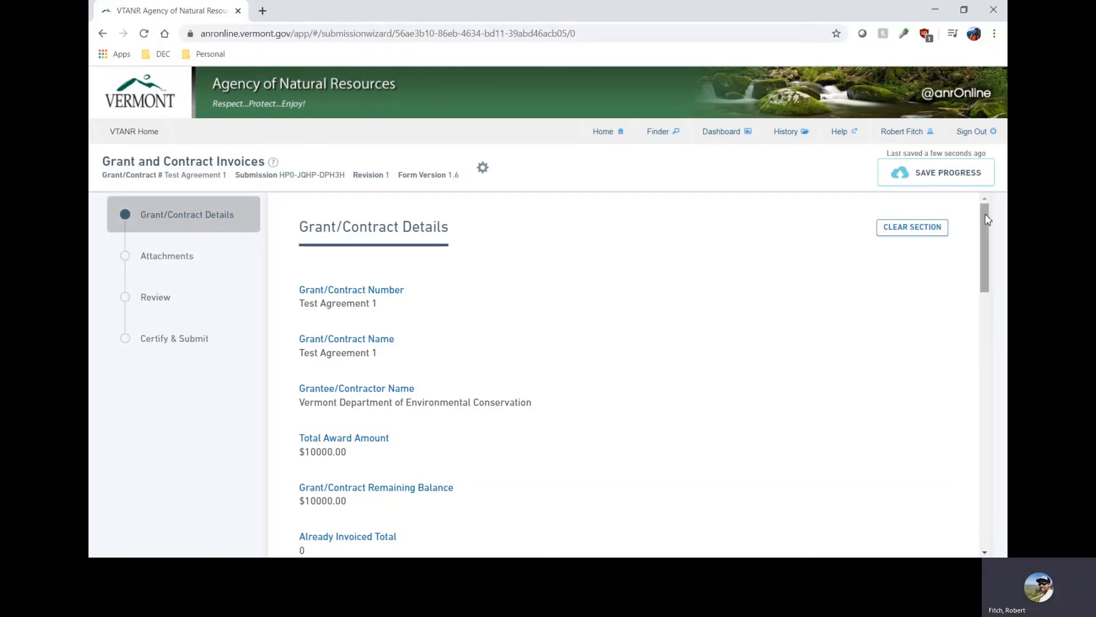
In the grant/contract details, set the amount of the invoice being submitted to 1000 and the invoice number to 1.
{"action": "left_click_drag", "start_coordinate": [987, 220], "coordinate": [988, 222]}
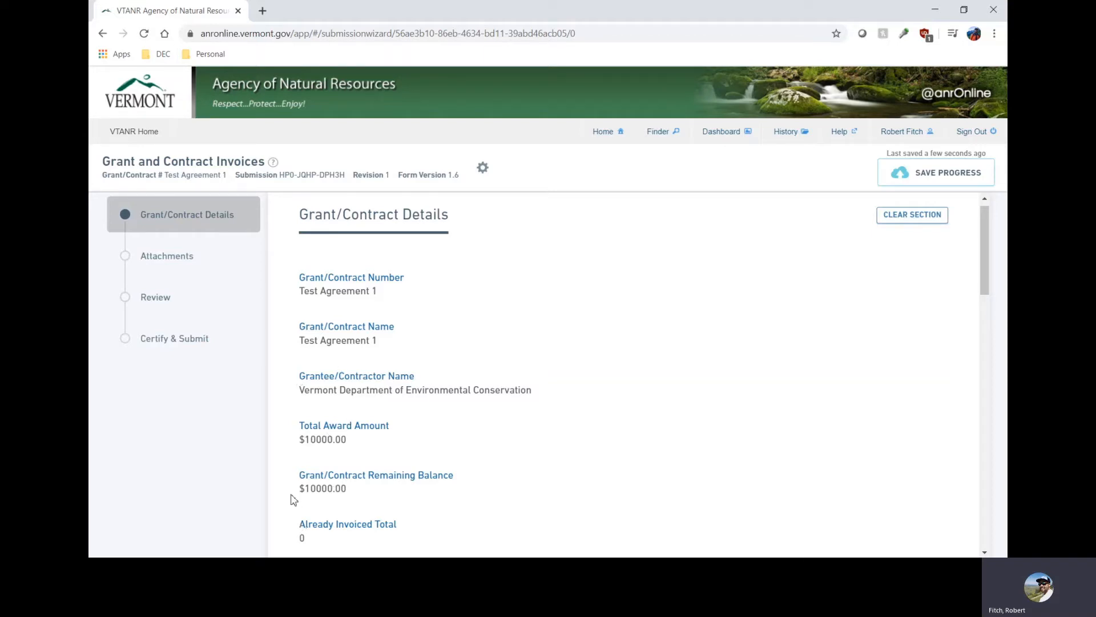
{"action": "left_click_drag", "start_coordinate": [983, 242], "coordinate": [990, 296]}
{"action": "scroll", "coordinate": [991, 295], "scroll_direction": "down", "scroll_amount": 3}
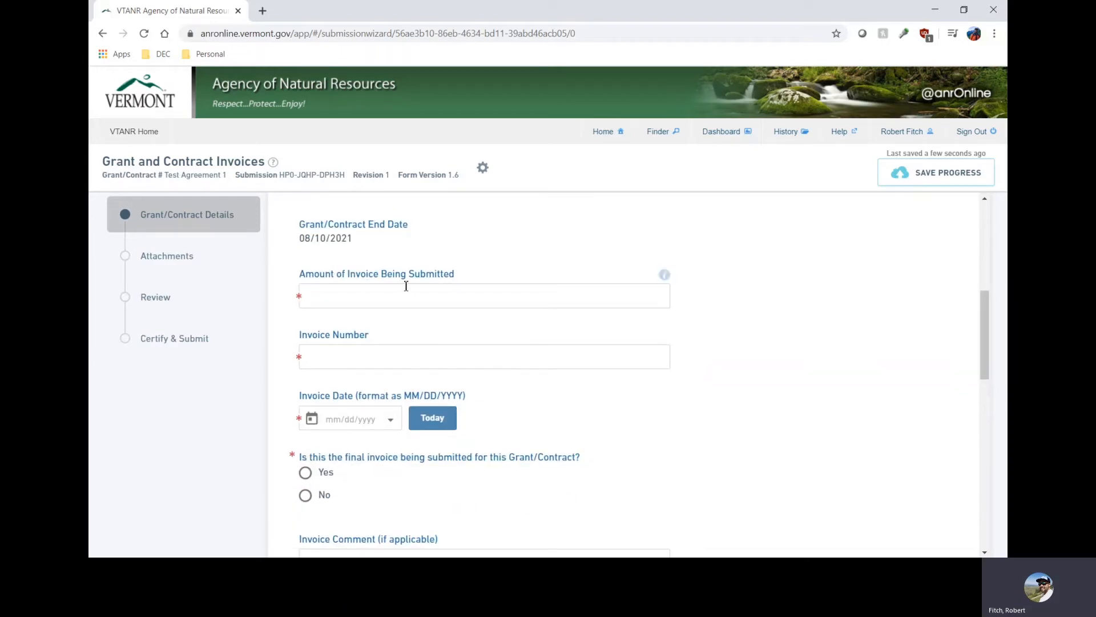
{"action": "left_click_drag", "start_coordinate": [981, 300], "coordinate": [986, 241]}
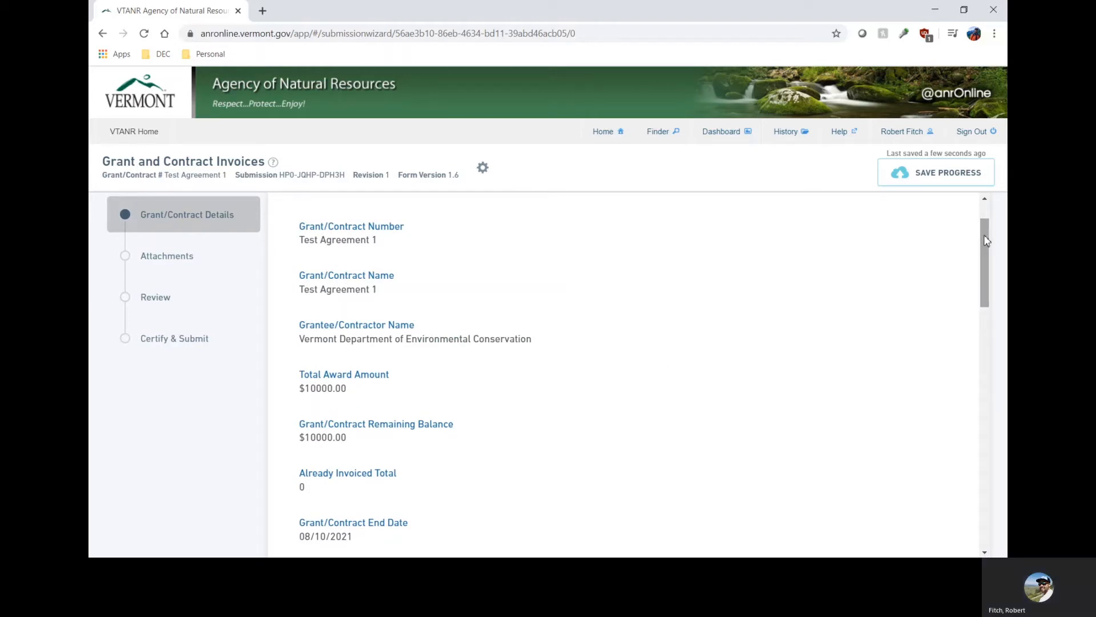
{"action": "left_click_drag", "start_coordinate": [987, 240], "coordinate": [990, 330]}
{"action": "left_click", "coordinate": [369, 230]}
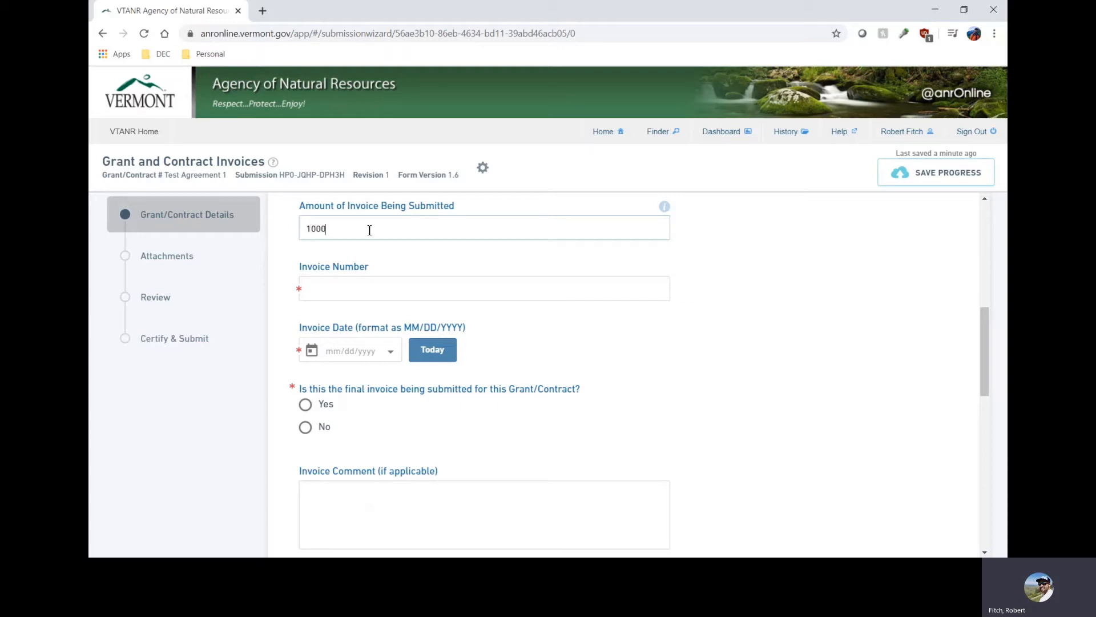
{"action": "left_click", "coordinate": [328, 295]}
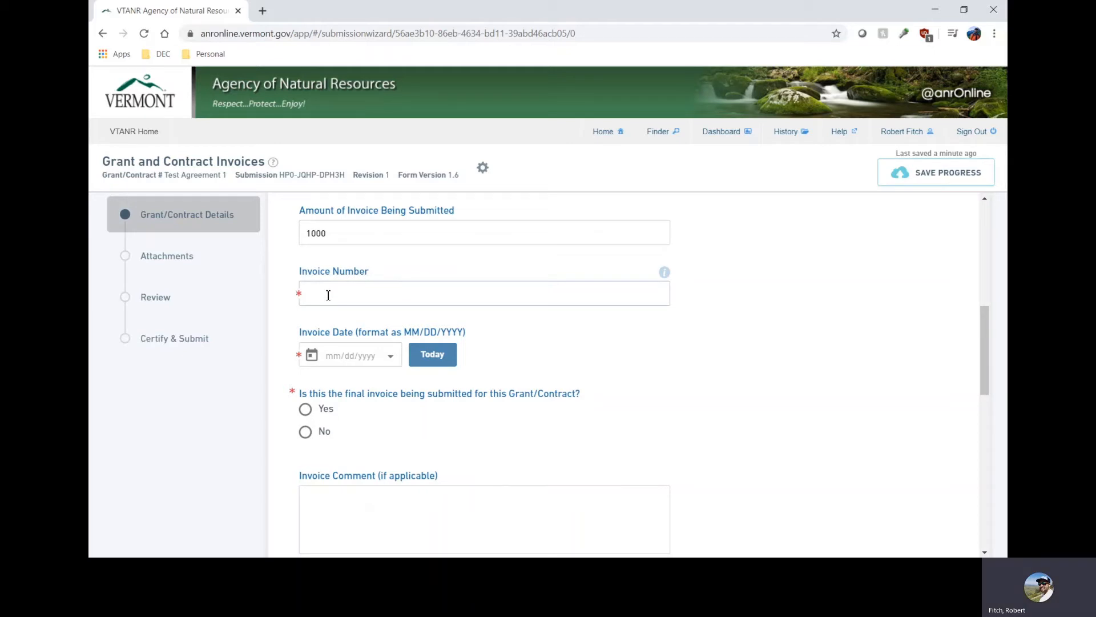
Set the invoice date to 6/9/2020 and answer No to whether this is the final invoice for the grant/contract.
{"action": "left_click", "coordinate": [386, 359]}
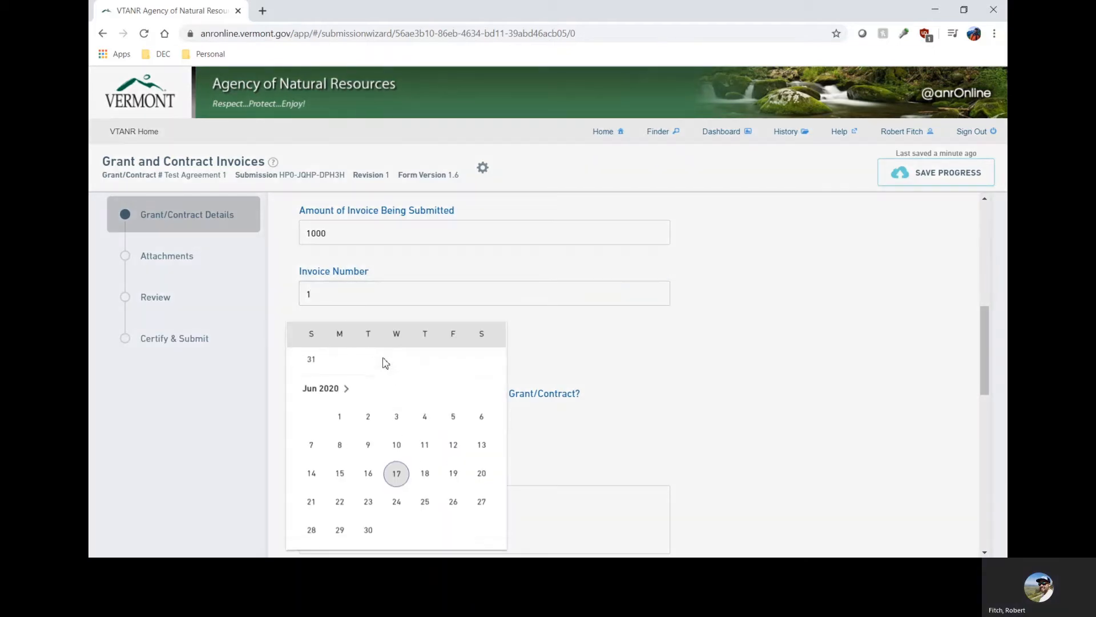
{"action": "left_click", "coordinate": [369, 447]}
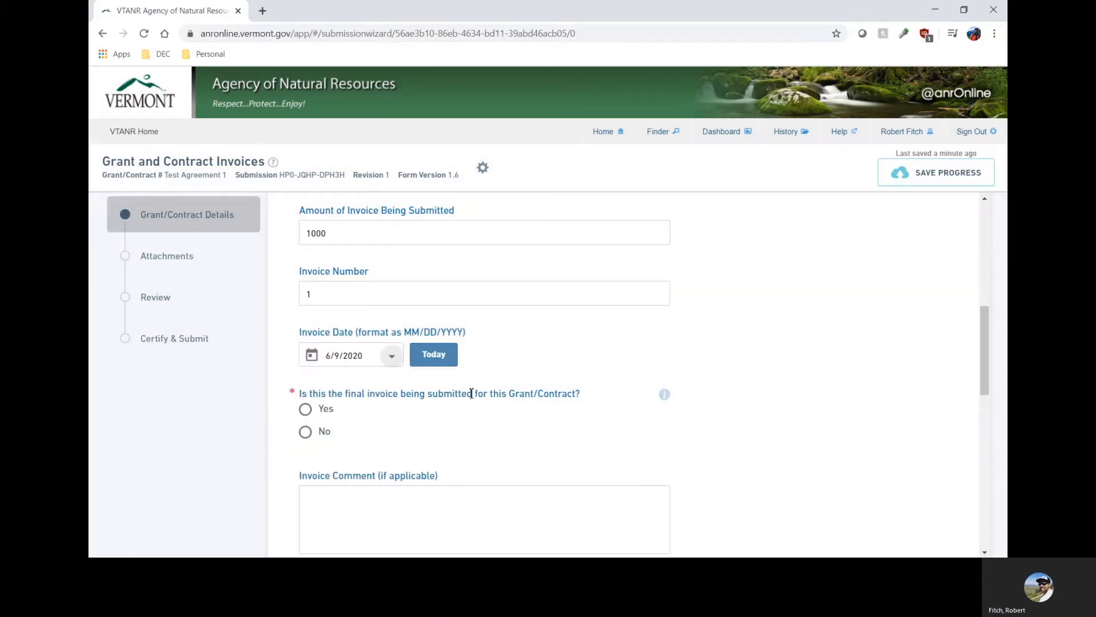
{"action": "scroll", "coordinate": [497, 371], "scroll_direction": "down", "scroll_amount": 2}
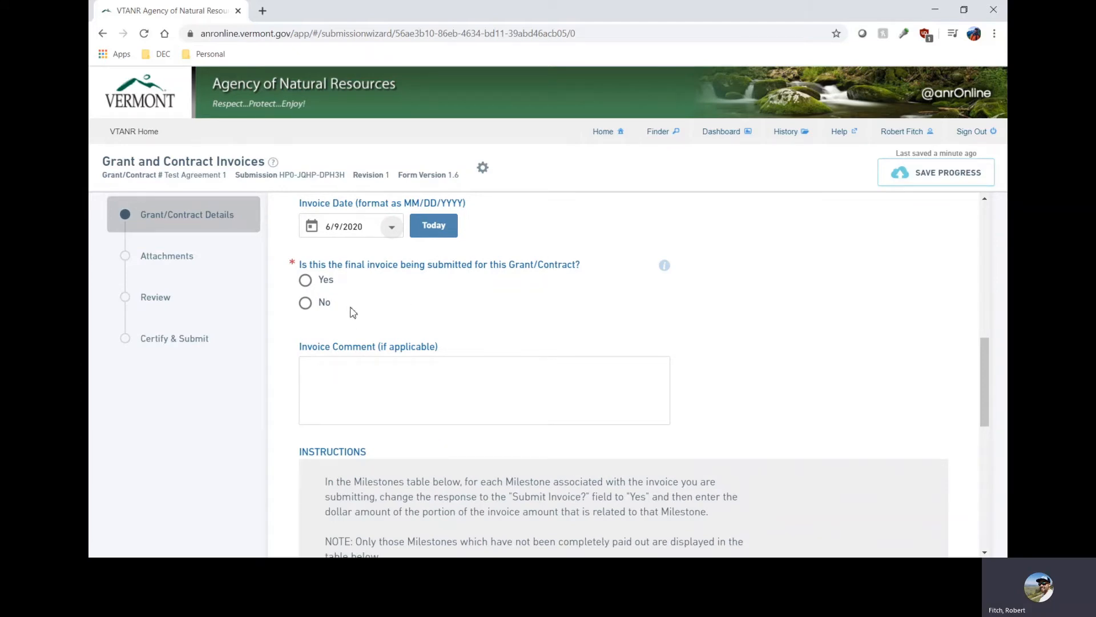
{"action": "left_click", "coordinate": [306, 303]}
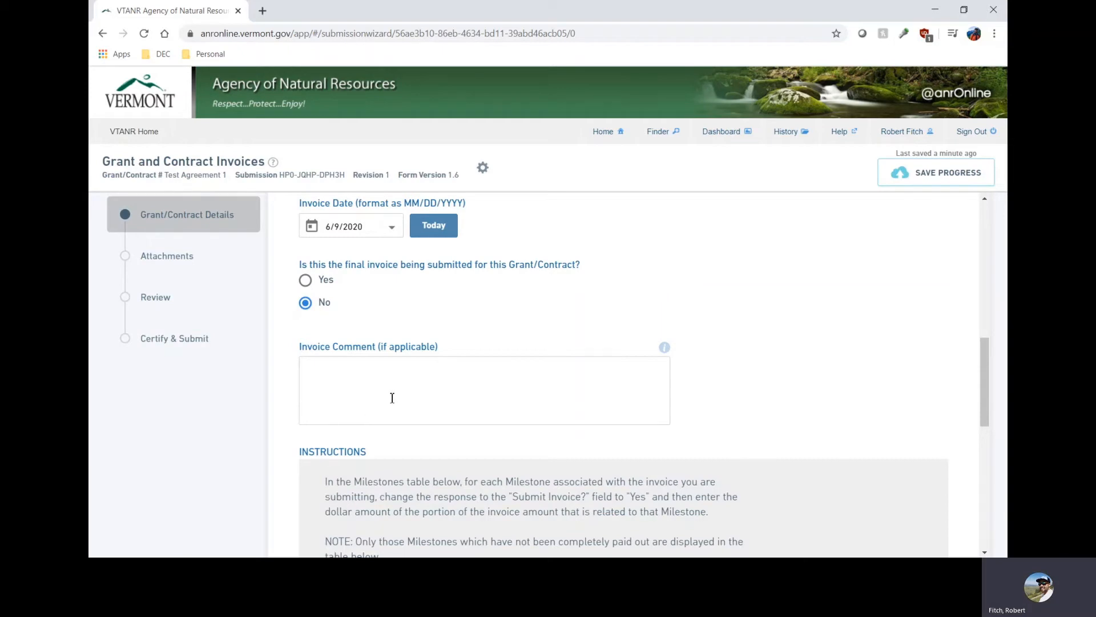
In the Milestones/Deliverables table, set Submit Invoice to Yes for the Initial kickoff meeting and its milestone invoice amount to 500.
{"action": "scroll", "coordinate": [477, 350], "scroll_direction": "down", "scroll_amount": 5}
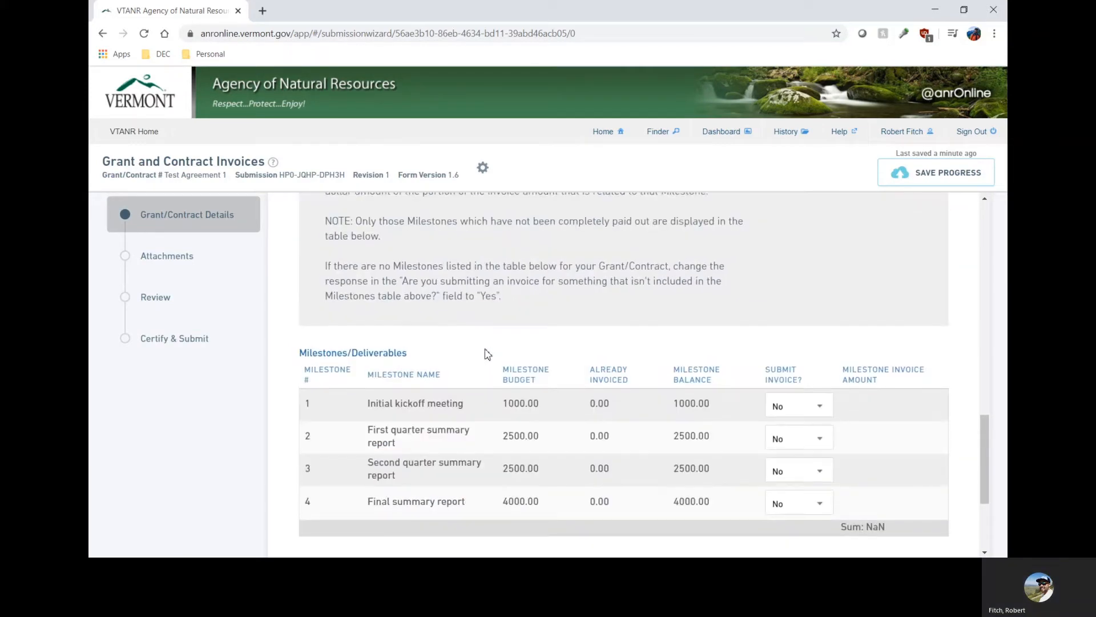
{"action": "scroll", "coordinate": [900, 316], "scroll_direction": "up", "scroll_amount": 2}
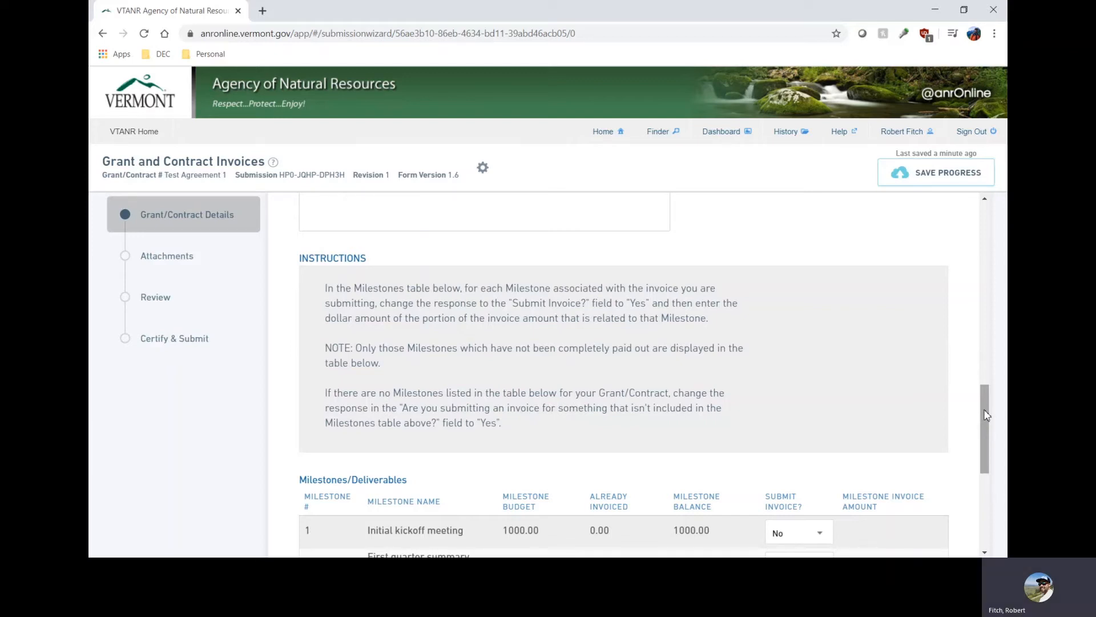
{"action": "left_click_drag", "start_coordinate": [987, 415], "coordinate": [964, 477]}
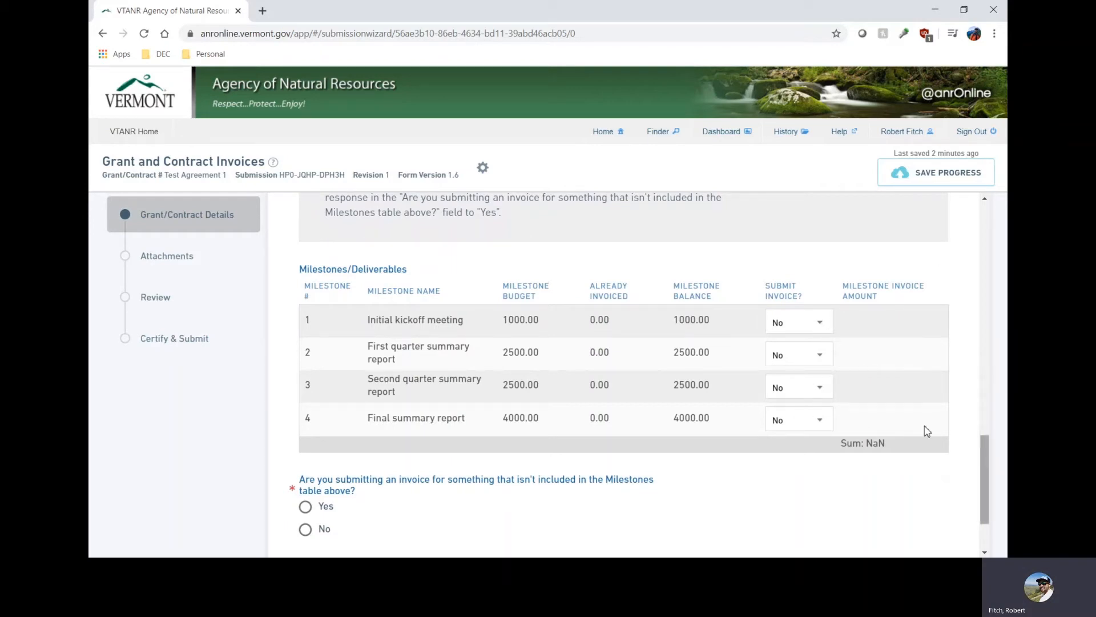
{"action": "left_click", "coordinate": [815, 323]}
{"action": "left_click", "coordinate": [782, 292]}
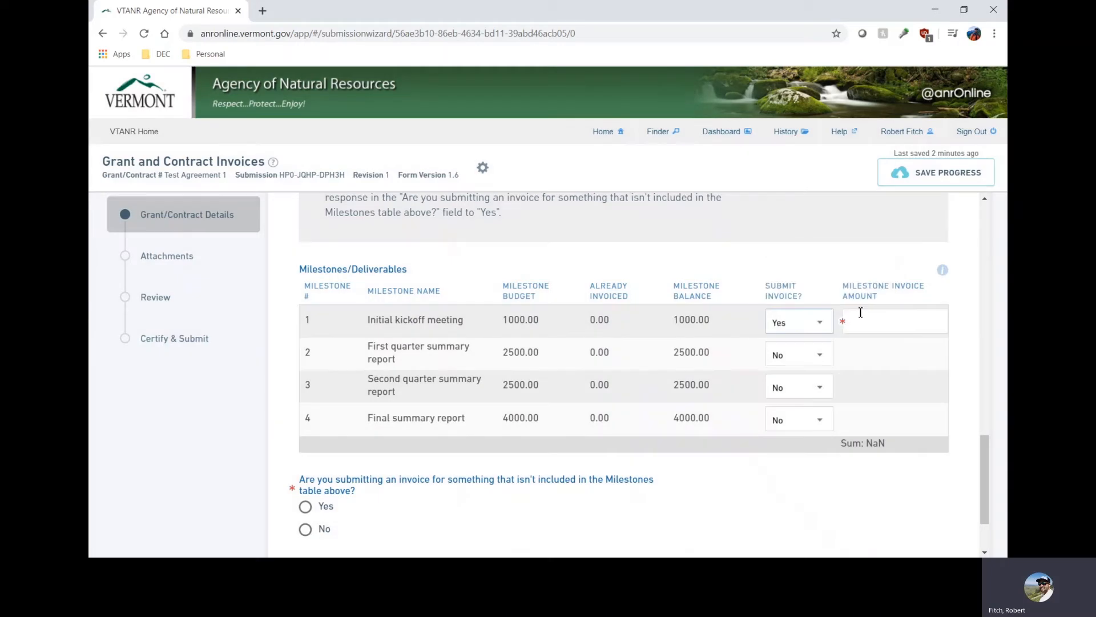
{"action": "left_click", "coordinate": [867, 319]}
{"action": "type", "text": "500"}
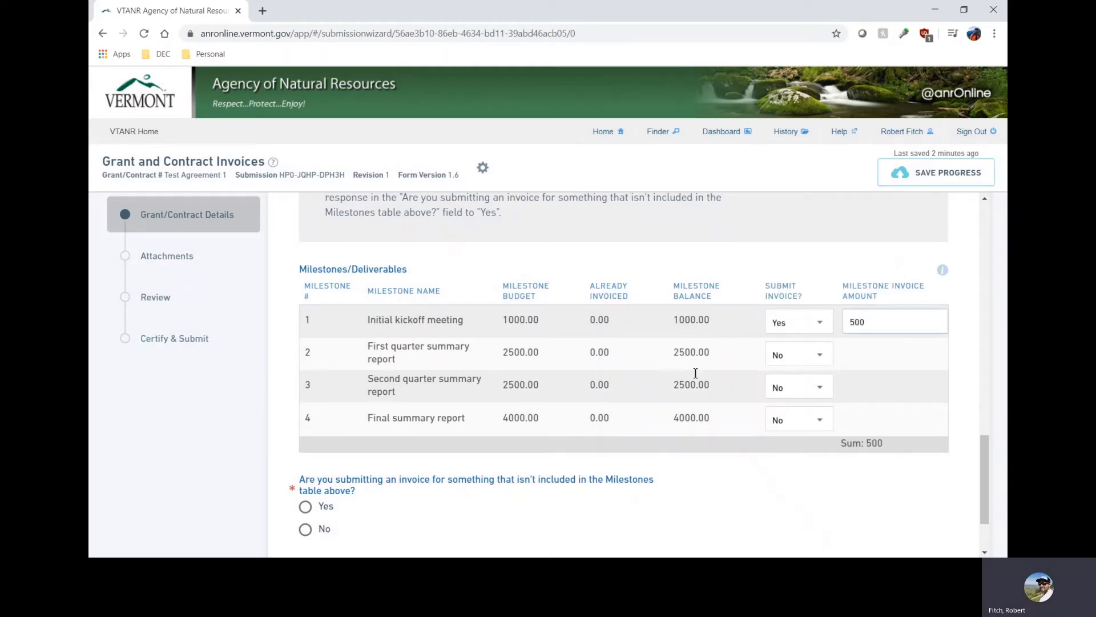
Answer Yes to submitting an invoice for something not included in the Milestones table and describe the work as "Additional meeting work".
{"action": "mouse_move", "coordinate": [982, 445]}
{"action": "left_mouse_down"}
{"action": "mouse_move", "coordinate": [987, 479]}
{"action": "mouse_move", "coordinate": [985, 460]}
{"action": "left_mouse_up"}
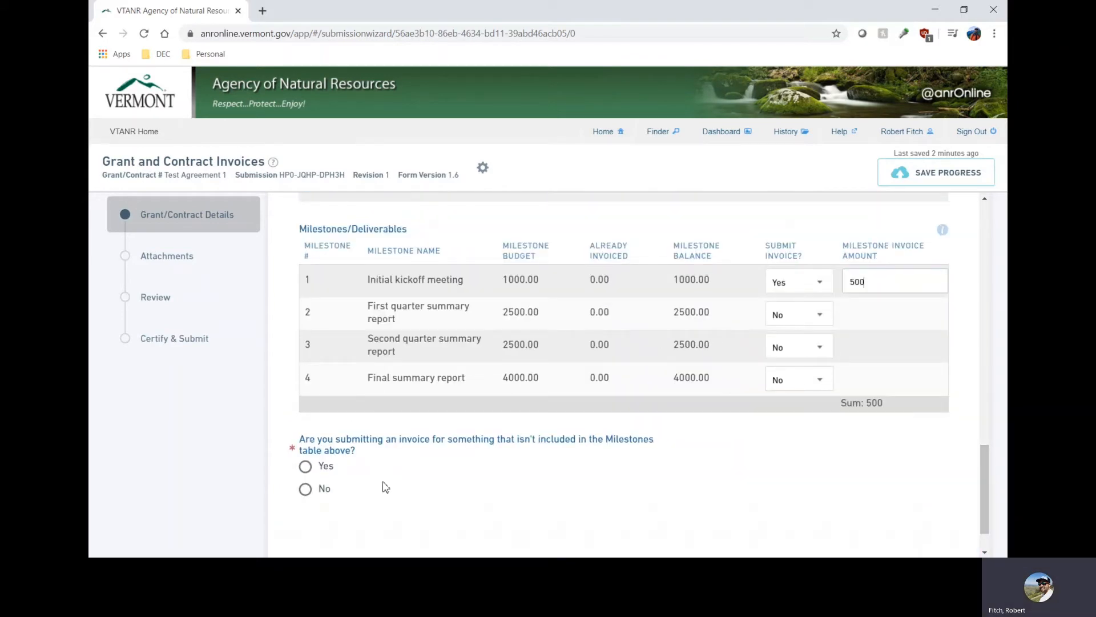
{"action": "left_click", "coordinate": [306, 467]}
{"action": "scroll", "coordinate": [460, 434], "scroll_direction": "down", "scroll_amount": 1}
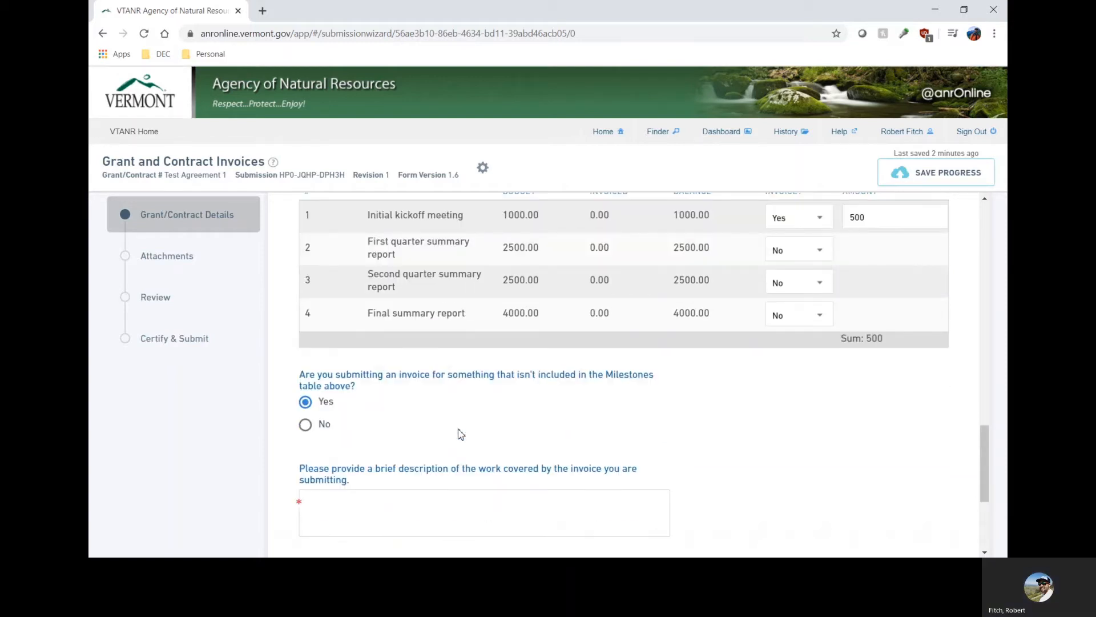
{"action": "scroll", "coordinate": [461, 434], "scroll_direction": "down", "scroll_amount": 1}
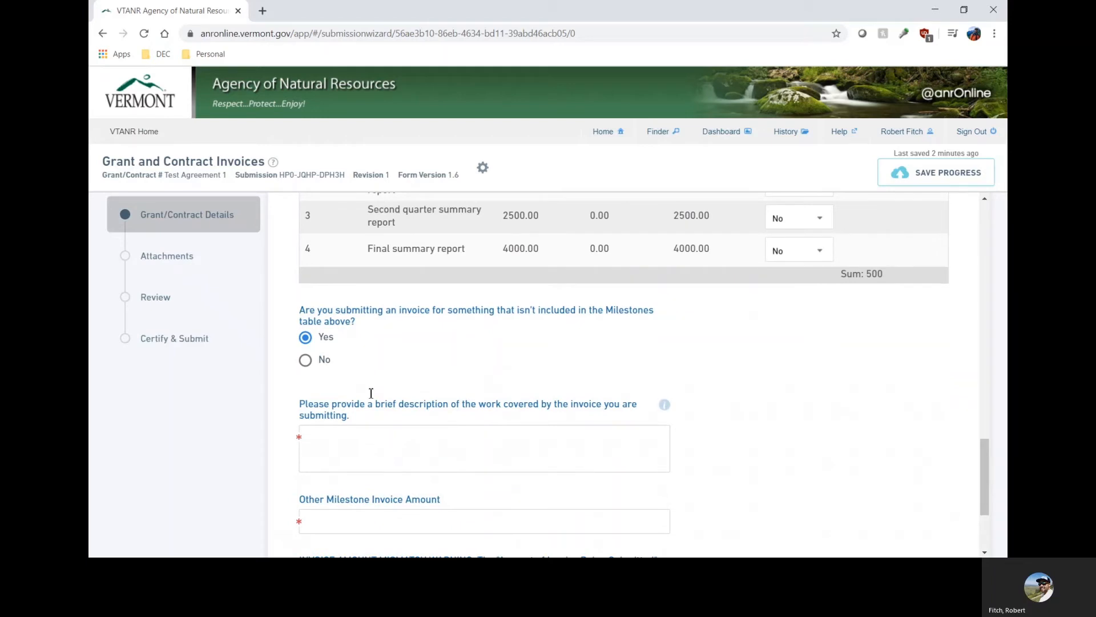
{"action": "scroll", "coordinate": [358, 404], "scroll_direction": "down", "scroll_amount": 1}
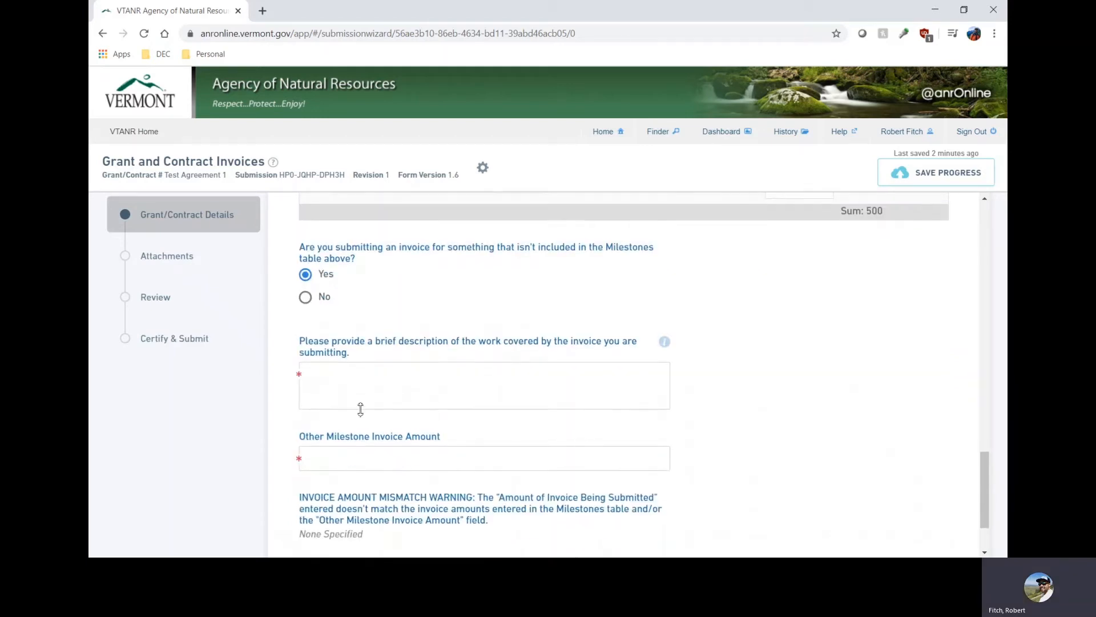
{"action": "left_click", "coordinate": [361, 382]}
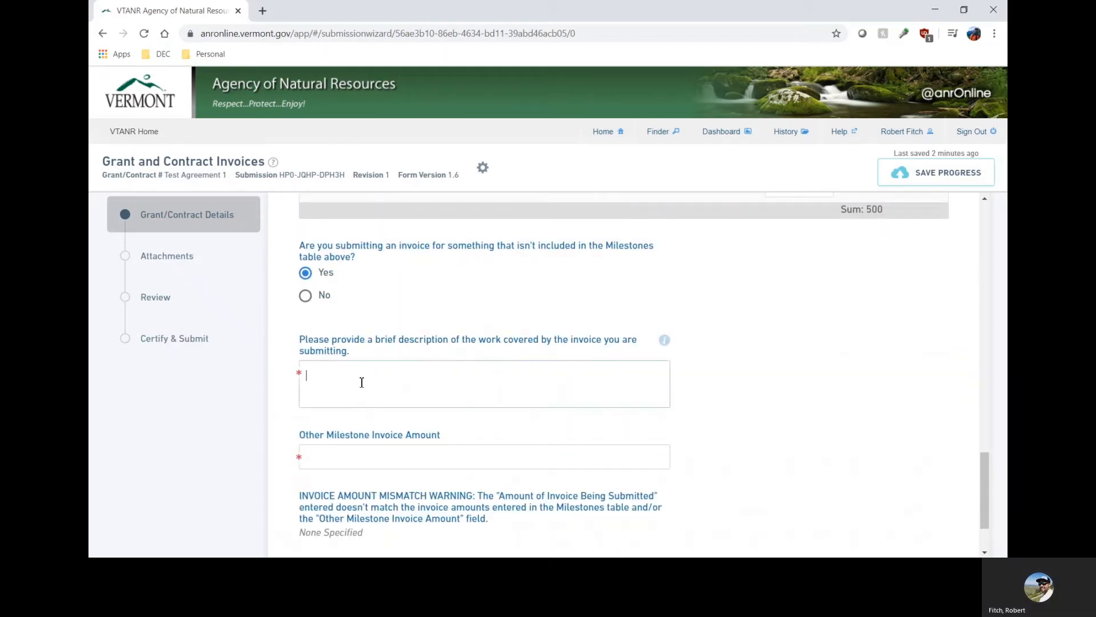
{"action": "type", "text": "Additional meeting work"}
Set the Other Milestone Invoice Amount to 500 and continue to the Attachments section.
{"action": "left_click", "coordinate": [351, 452]}
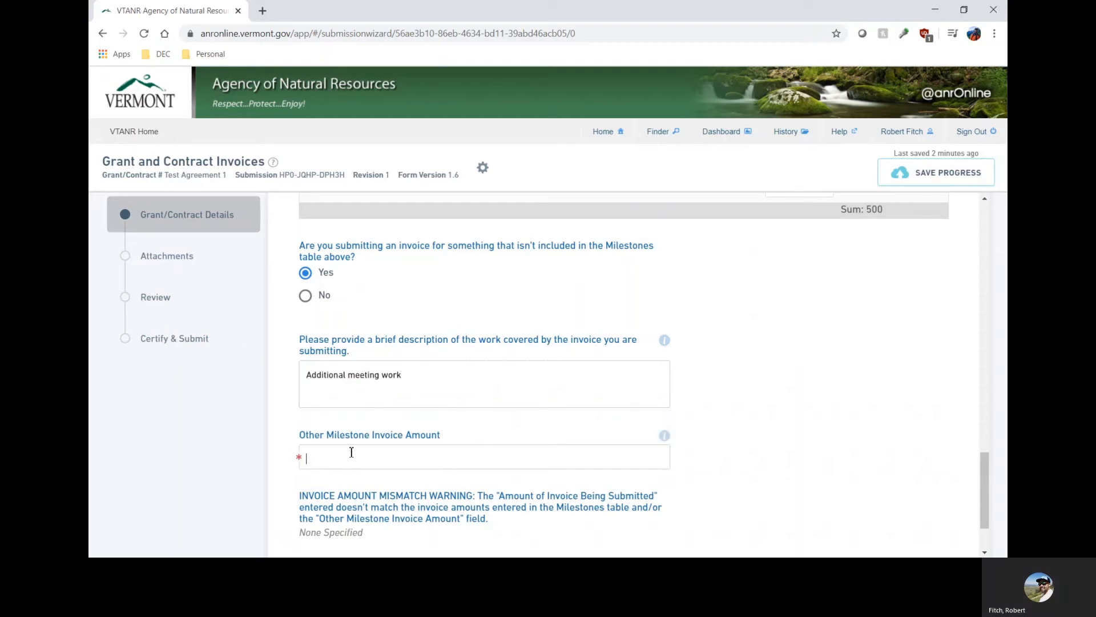
{"action": "type", "text": "500"}
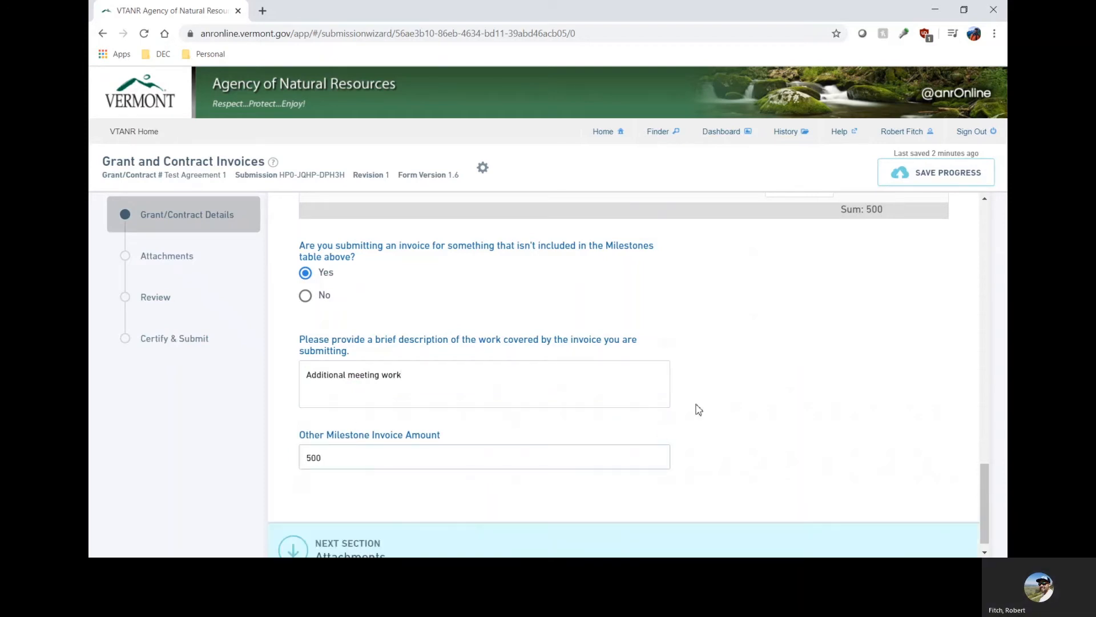
{"action": "scroll", "coordinate": [722, 367], "scroll_direction": "down", "scroll_amount": 1}
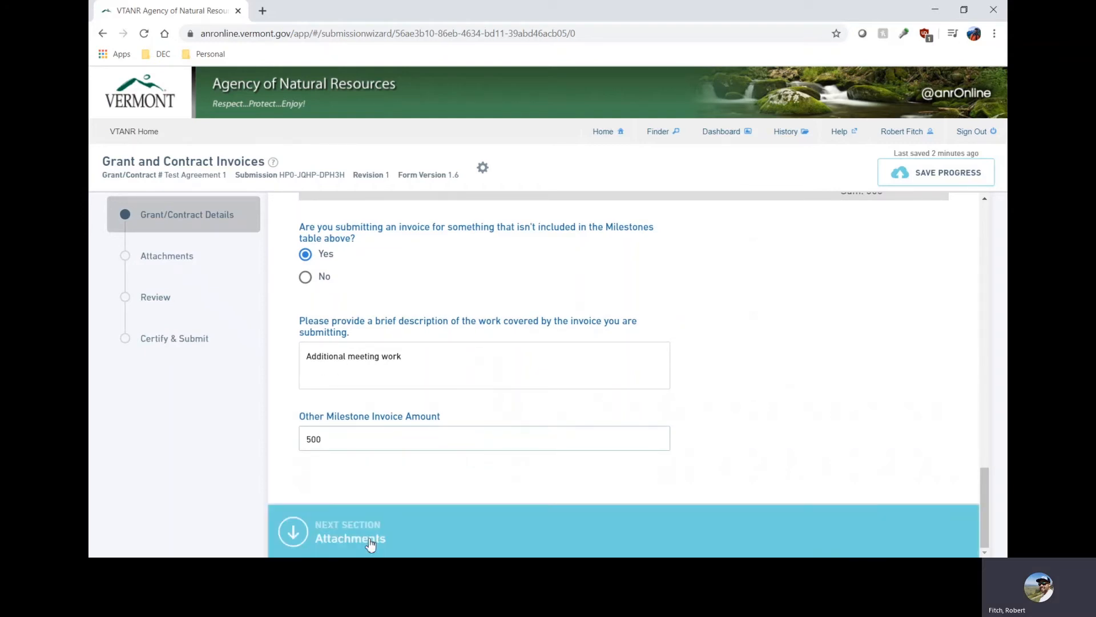
{"action": "left_click", "coordinate": [461, 535]}
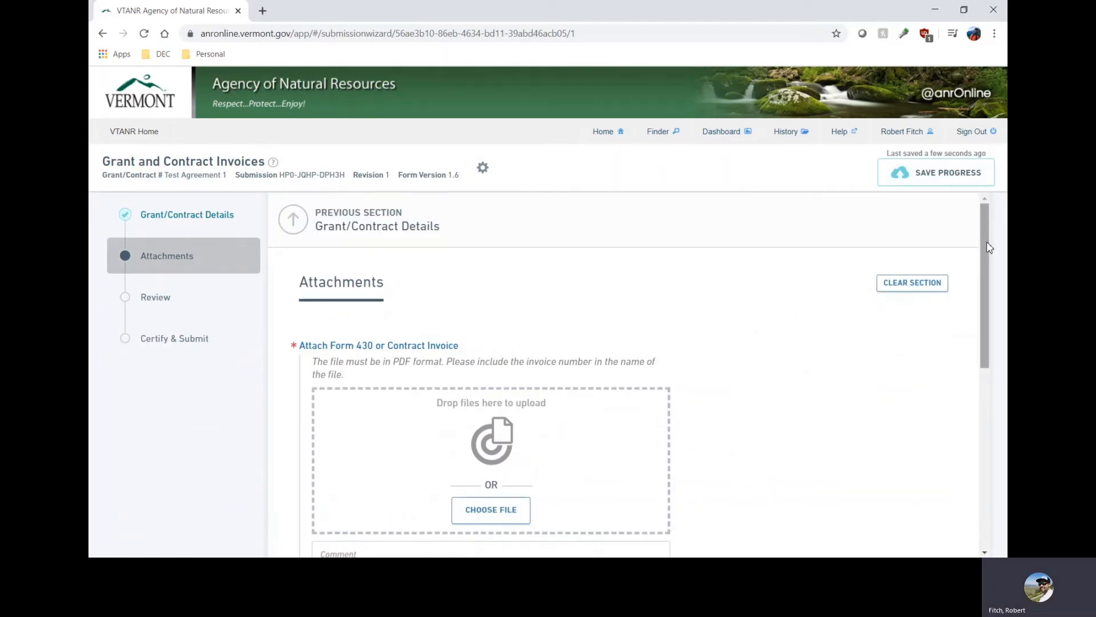
Attach CW NIMS Binding Commitments.pdf as the Form 430 or Contract Invoice and proceed to the Review section.
{"action": "left_click_drag", "start_coordinate": [985, 213], "coordinate": [962, 276]}
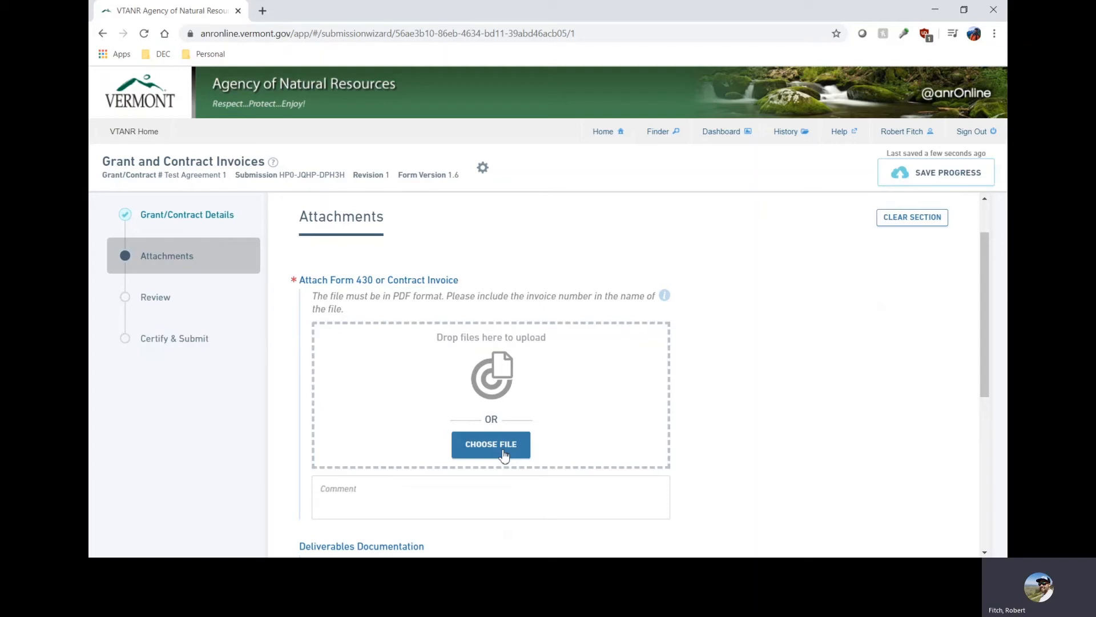
{"action": "scroll", "coordinate": [814, 342], "scroll_direction": "down", "scroll_amount": 1}
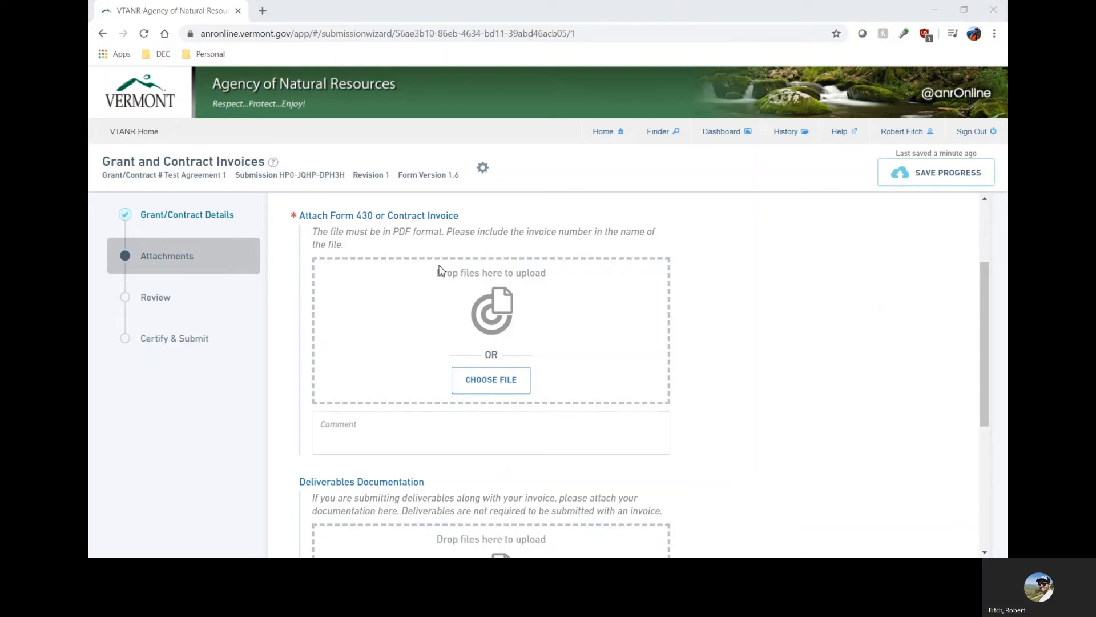
{"action": "left_click_drag", "start_coordinate": [440, 271], "coordinate": [370, 386]}
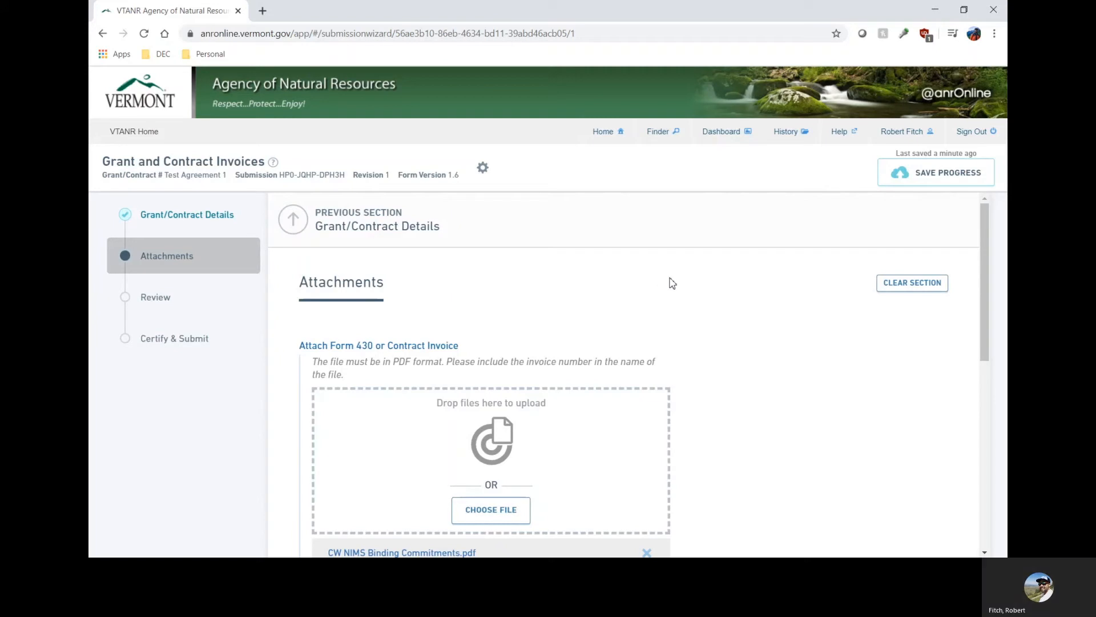
{"action": "scroll", "coordinate": [729, 284], "scroll_direction": "down", "scroll_amount": 5}
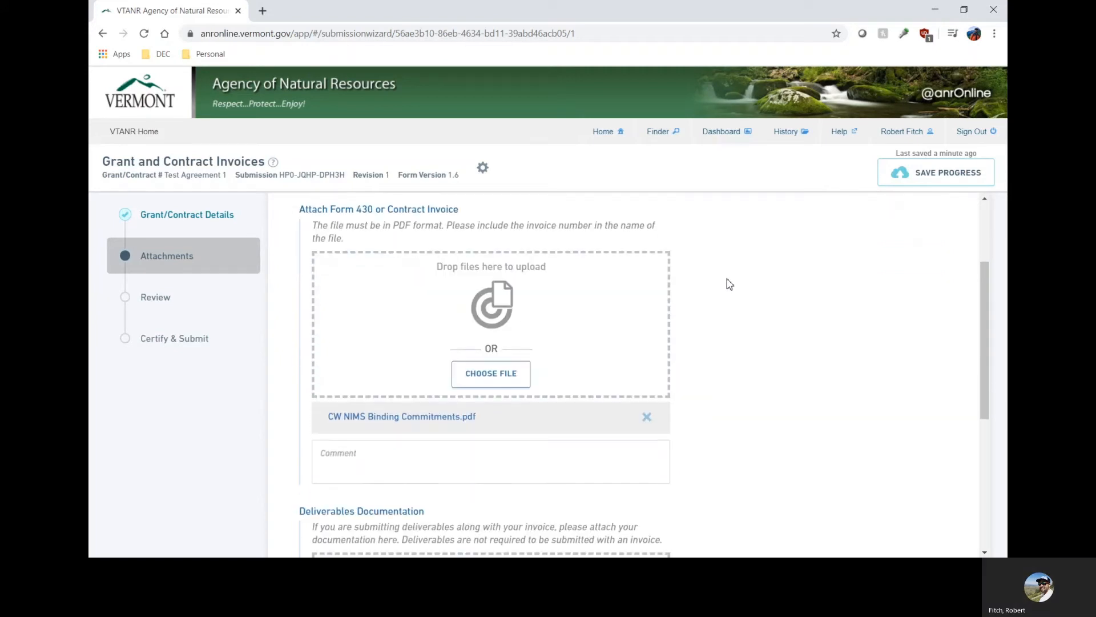
{"action": "scroll", "coordinate": [730, 284], "scroll_direction": "down", "scroll_amount": 1}
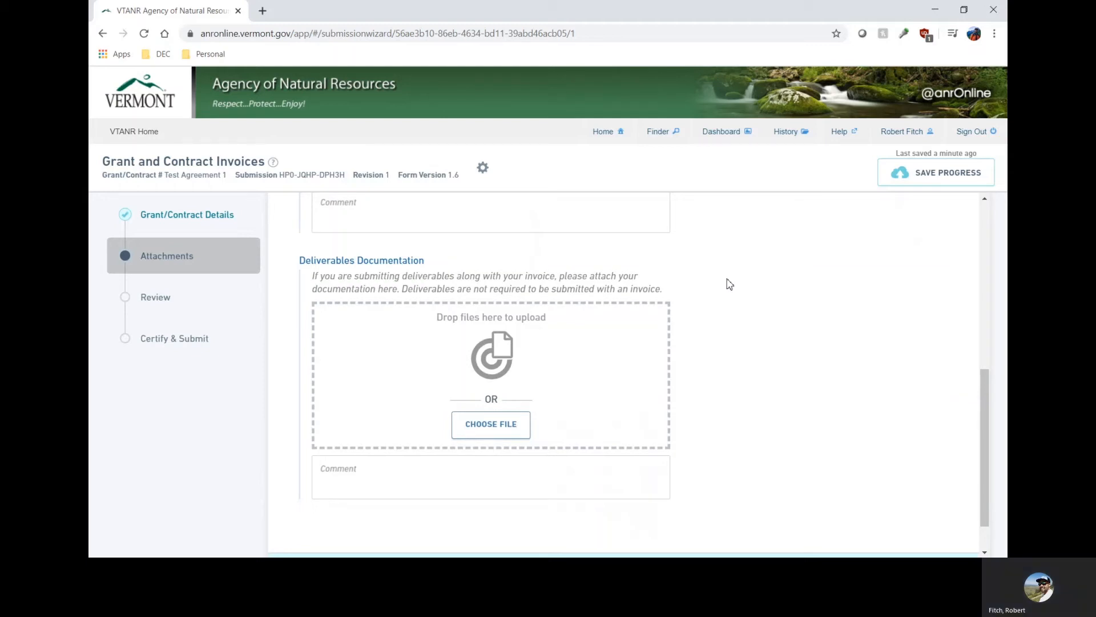
{"action": "scroll", "coordinate": [730, 284], "scroll_direction": "down", "scroll_amount": 1}
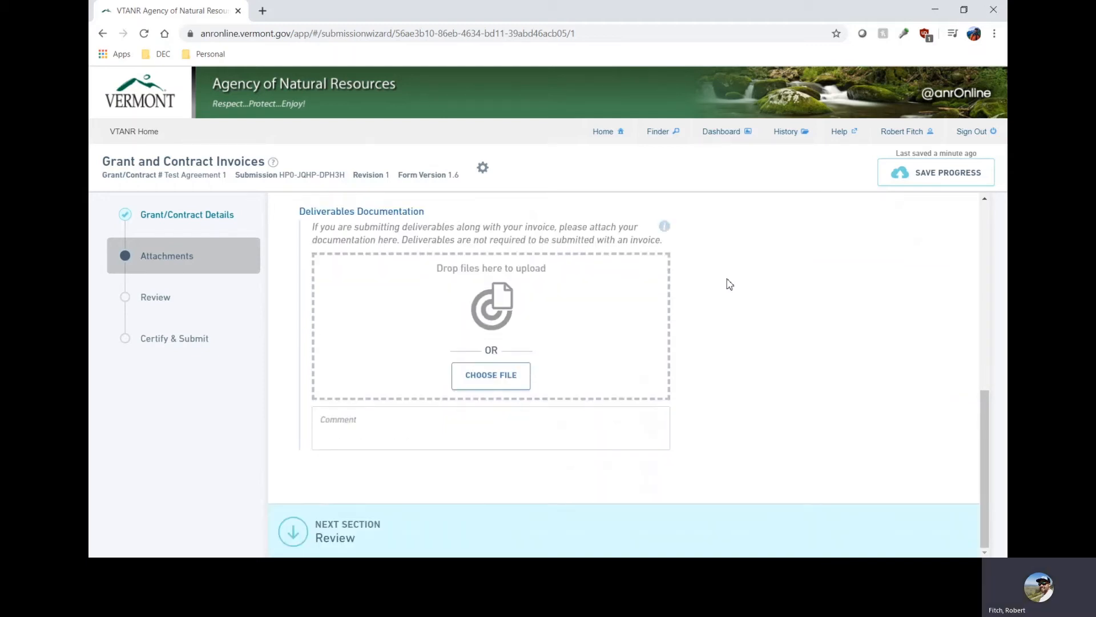
{"action": "left_click", "coordinate": [421, 541]}
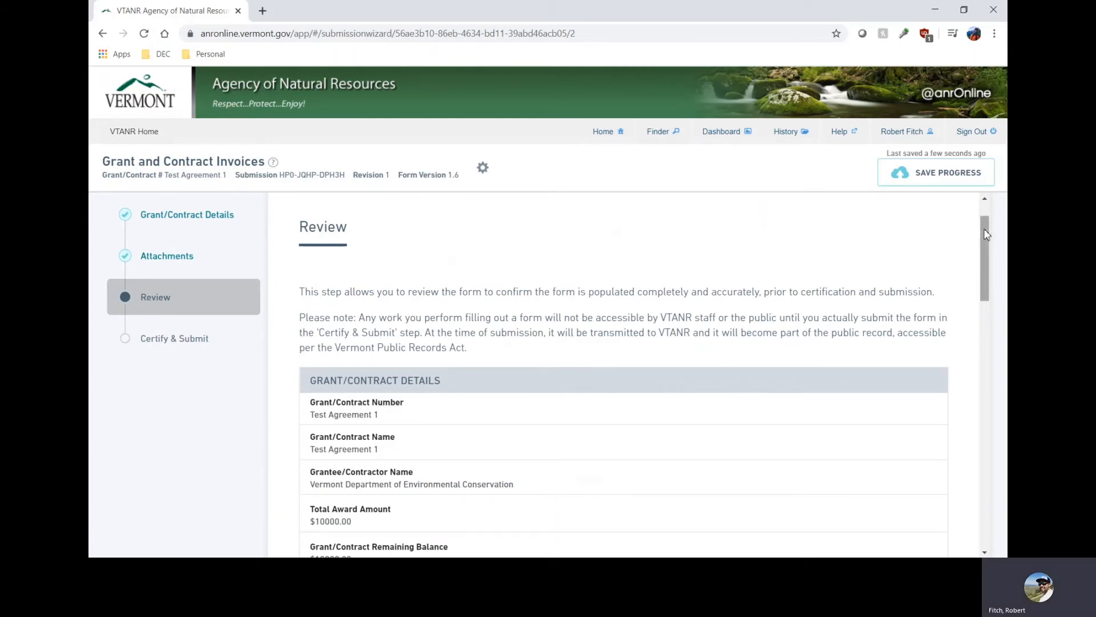
Review the invoice form through its attachments, then submit it and return to the portal home page.
{"action": "left_click_drag", "start_coordinate": [987, 234], "coordinate": [995, 484]}
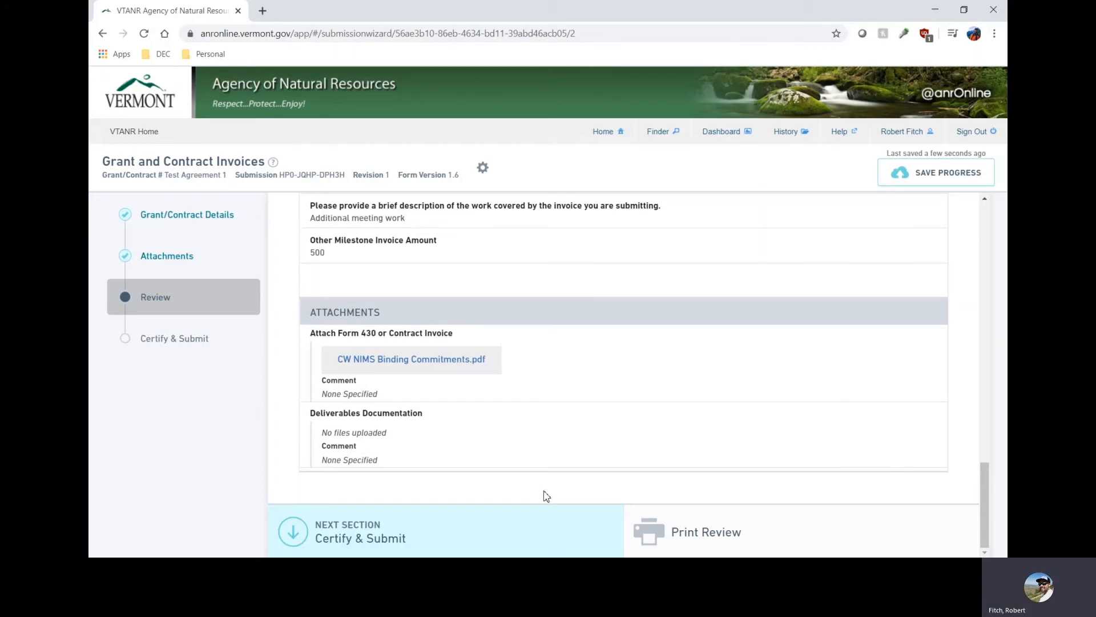
{"action": "left_click", "coordinate": [427, 536]}
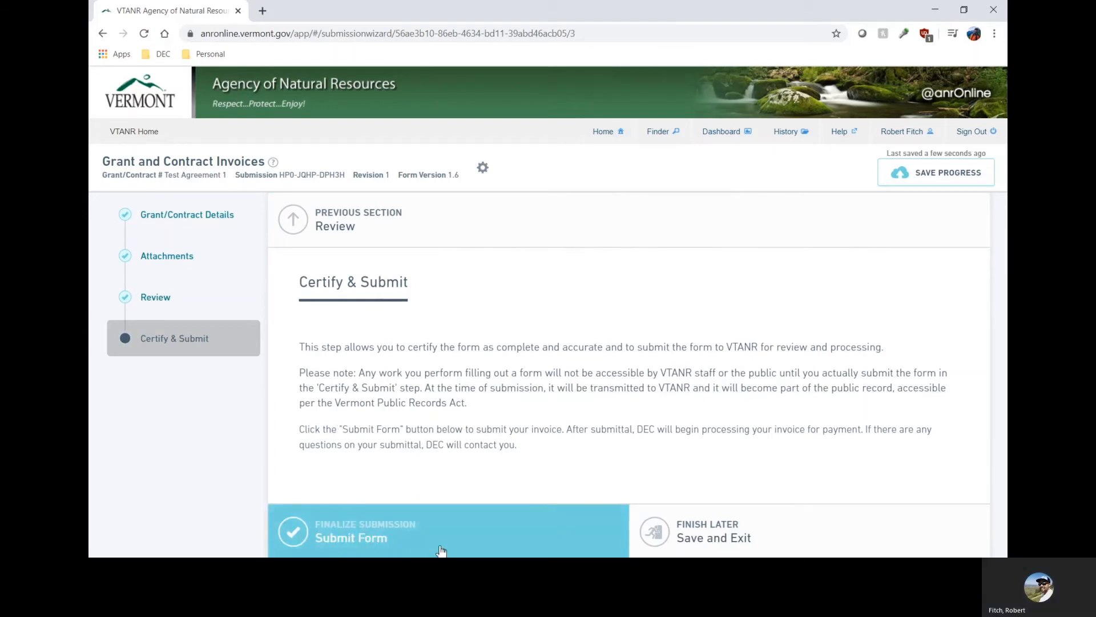
{"action": "left_click", "coordinate": [480, 541]}
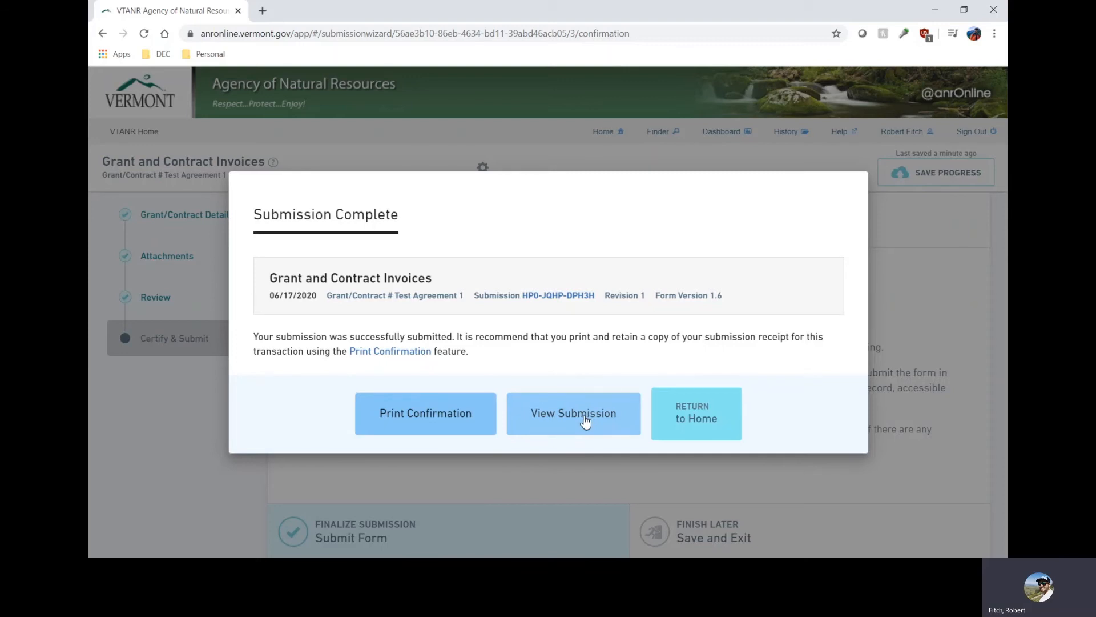
{"action": "left_click", "coordinate": [701, 418]}
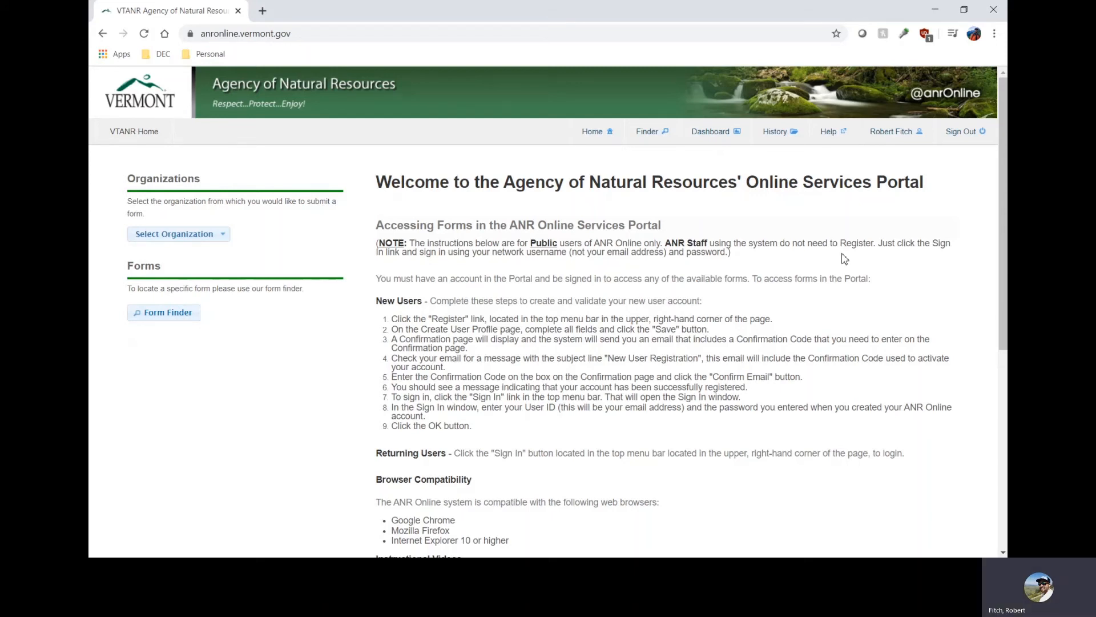
Open the Test Agreement 1 submission from the submission history and start editing it as a new revision.
{"action": "left_click", "coordinate": [779, 134]}
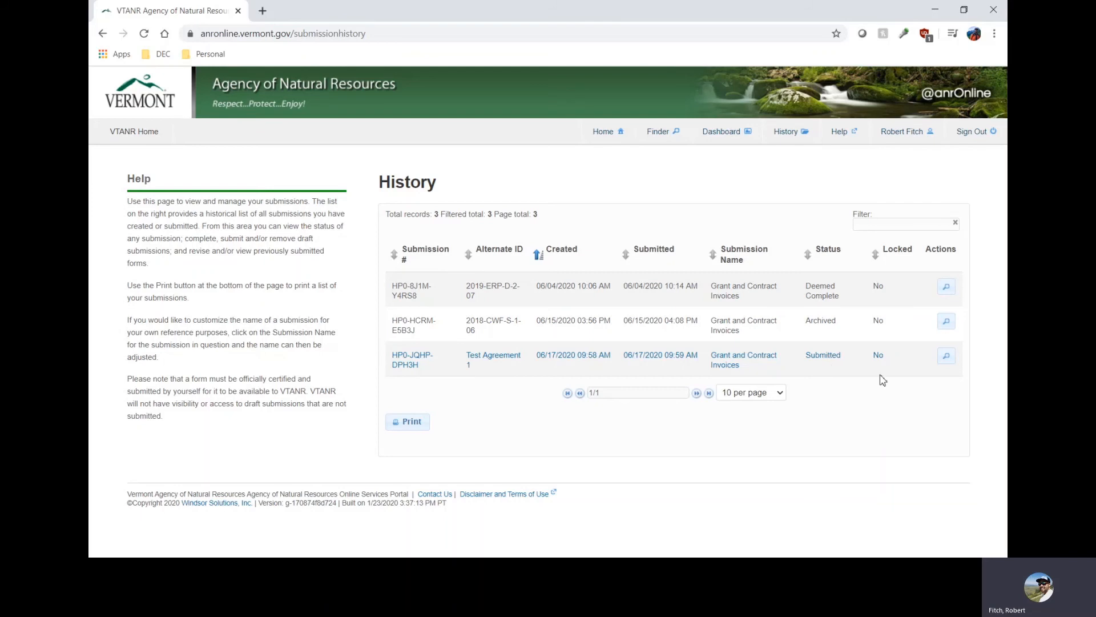
{"action": "left_click", "coordinate": [946, 357]}
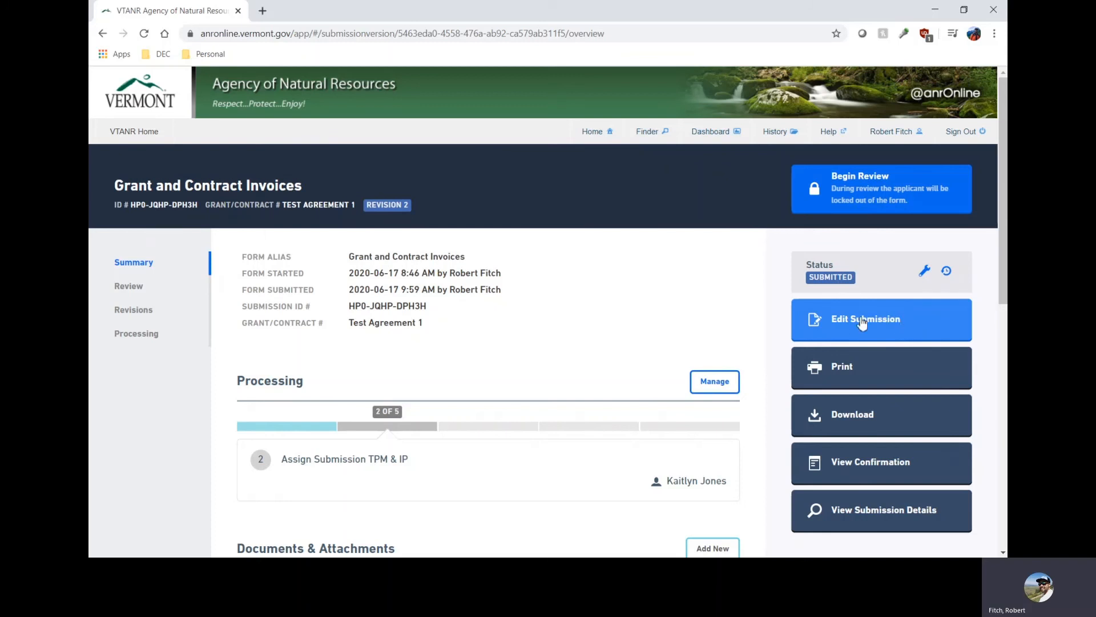
{"action": "left_click", "coordinate": [918, 323]}
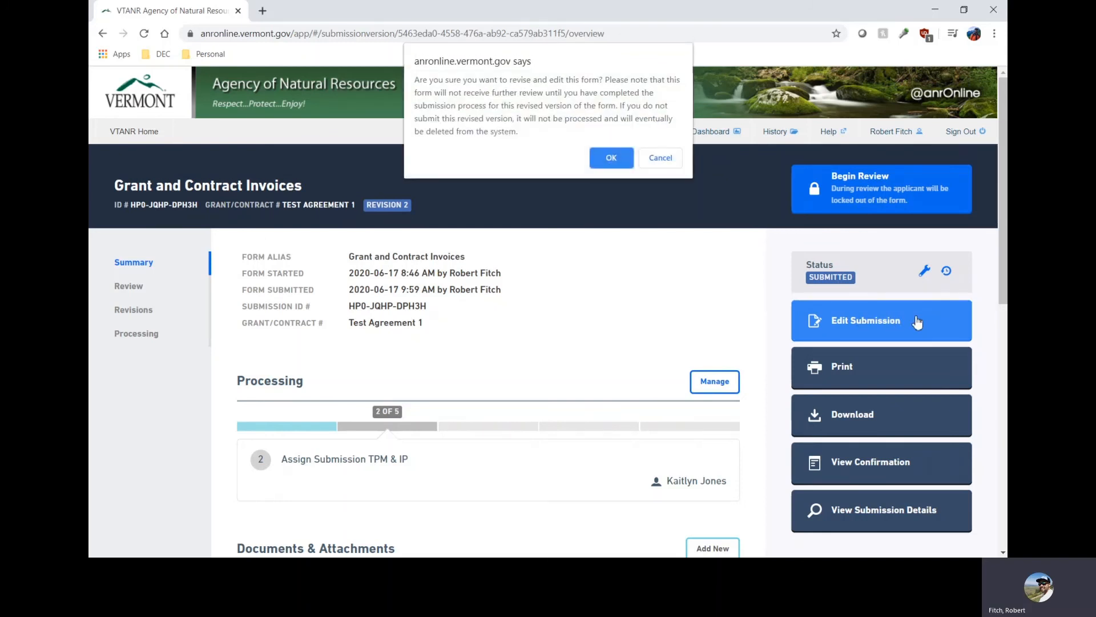
{"action": "left_click", "coordinate": [609, 160]}
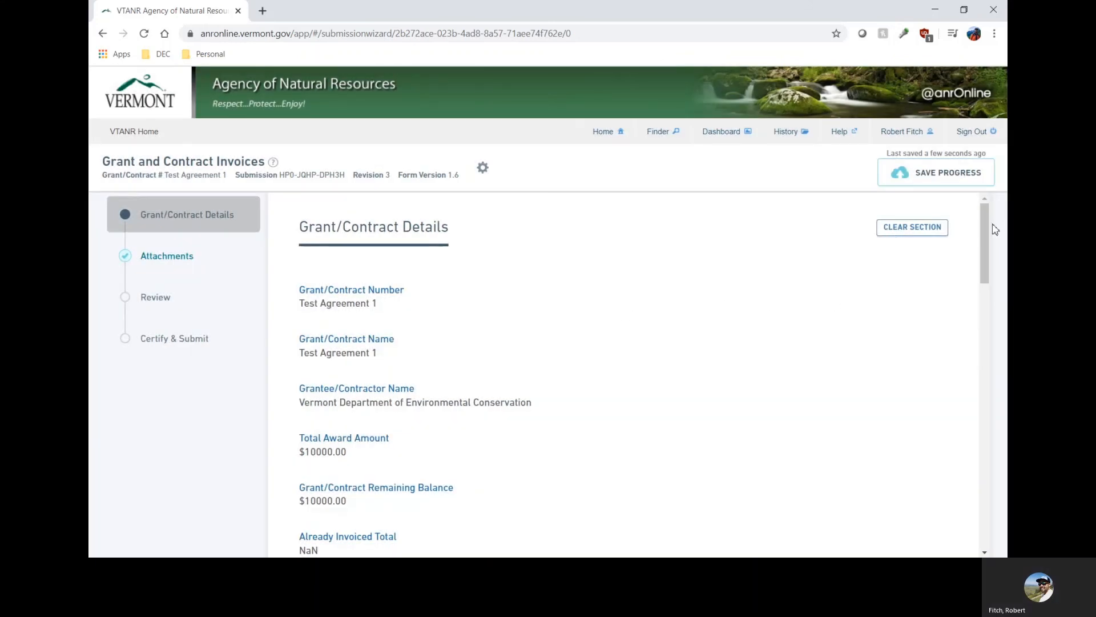
Change the invoice number to 30 in the revised grant/contract details and continue to the Attachments section.
{"action": "left_click_drag", "start_coordinate": [984, 228], "coordinate": [987, 319]}
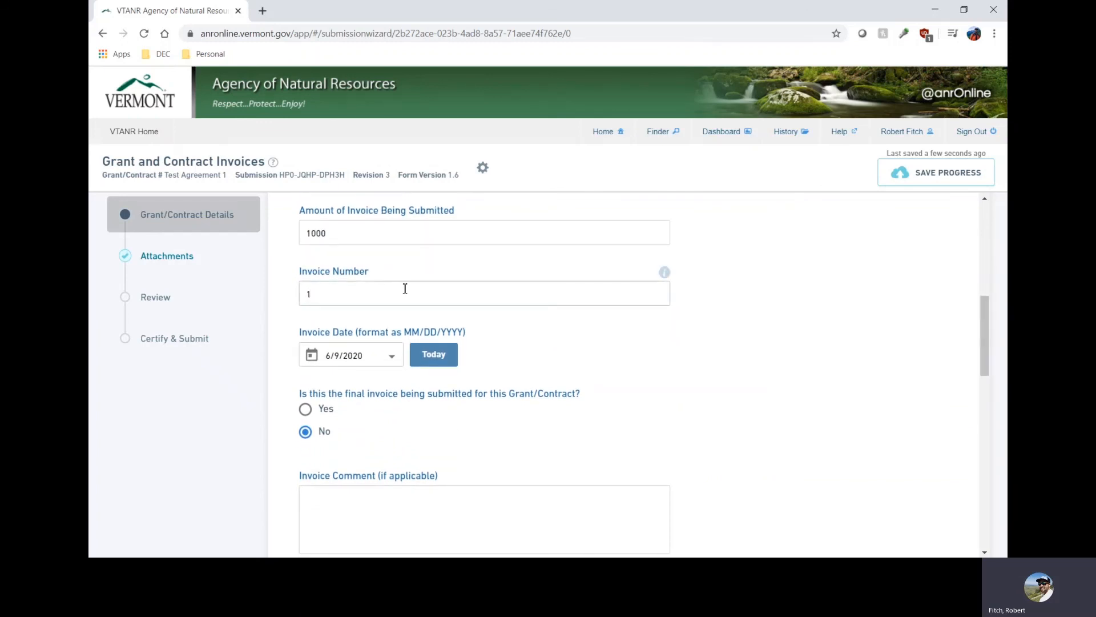
{"action": "key", "text": "BackSpace"}
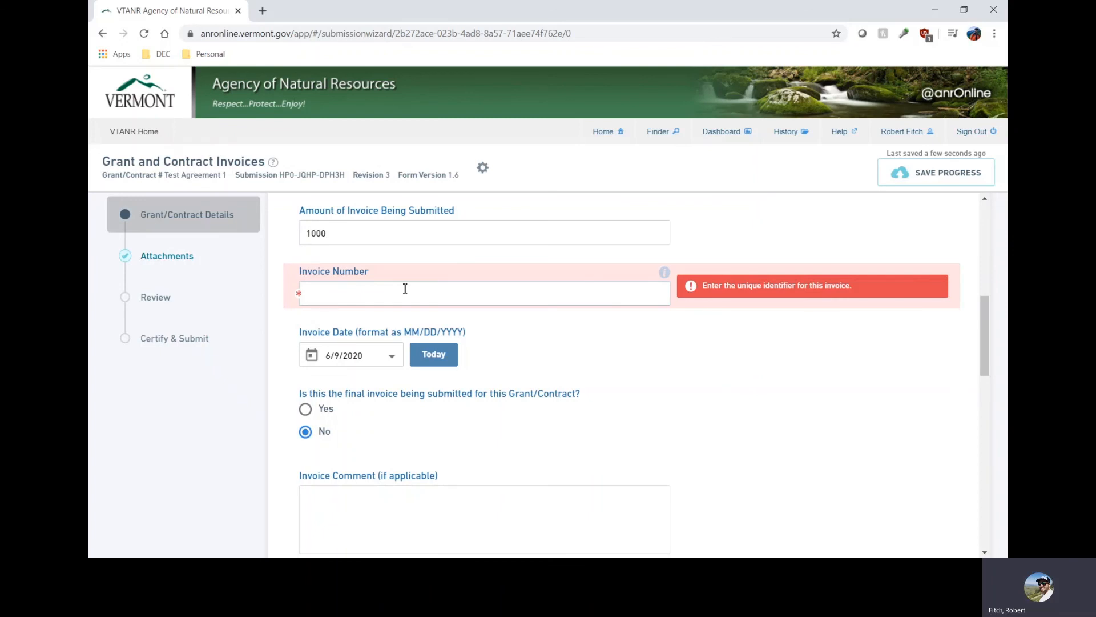
{"action": "type", "text": "30"}
{"action": "scroll", "coordinate": [659, 354], "scroll_direction": "down", "scroll_amount": 13}
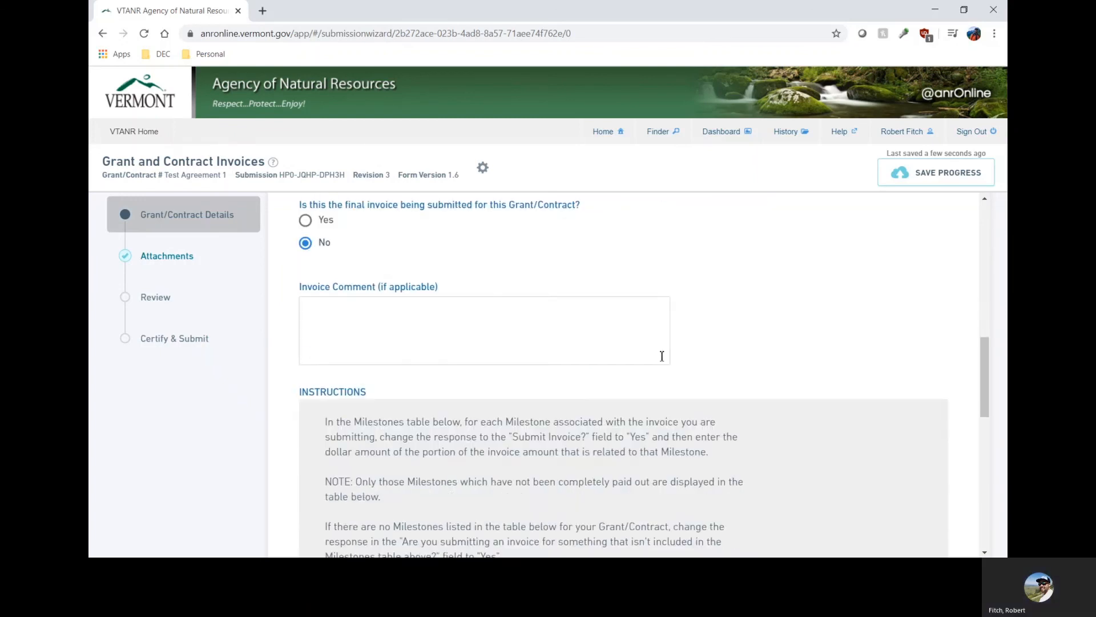
{"action": "left_click", "coordinate": [438, 547]}
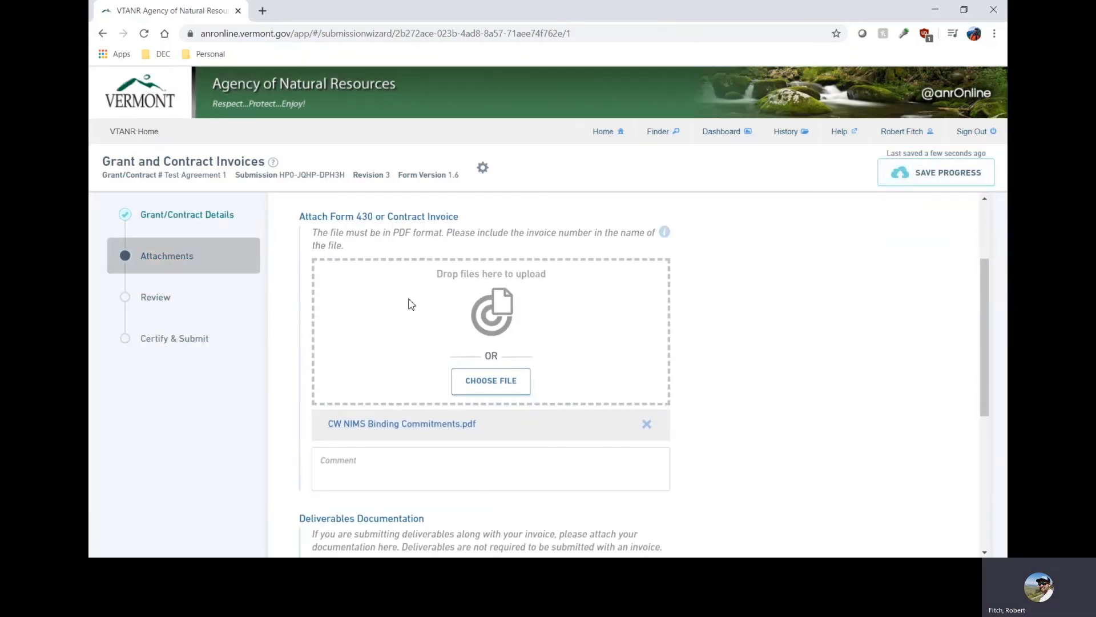
Proceed through the Attachments and Review sections, submit the revised invoice form and return to the portal home page.
{"action": "scroll", "coordinate": [394, 451], "scroll_direction": "down", "scroll_amount": 5}
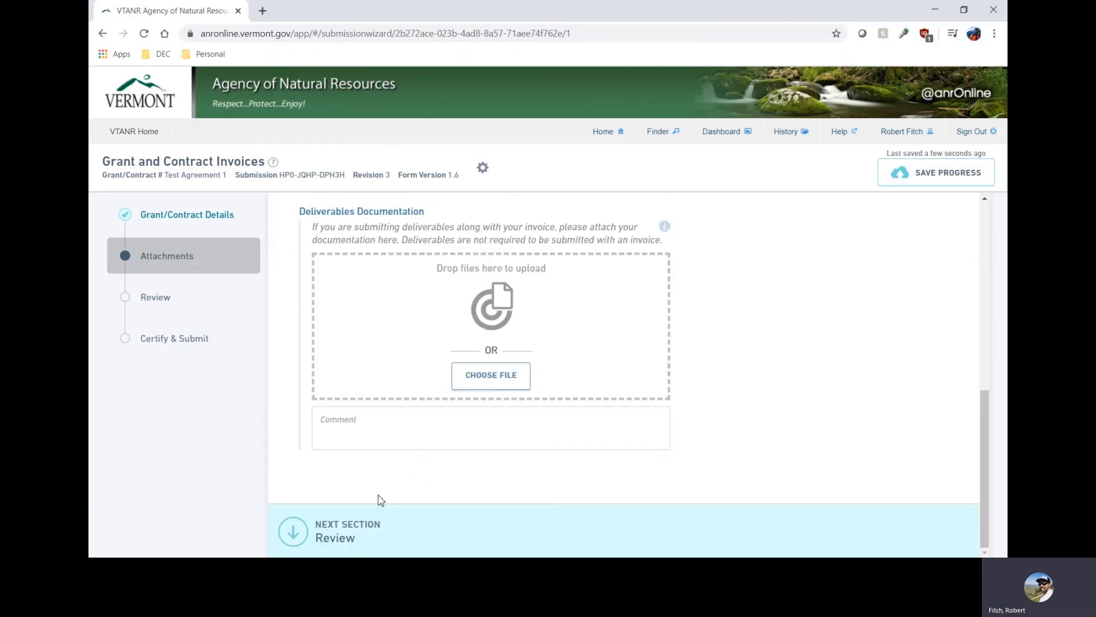
{"action": "left_click", "coordinate": [368, 532]}
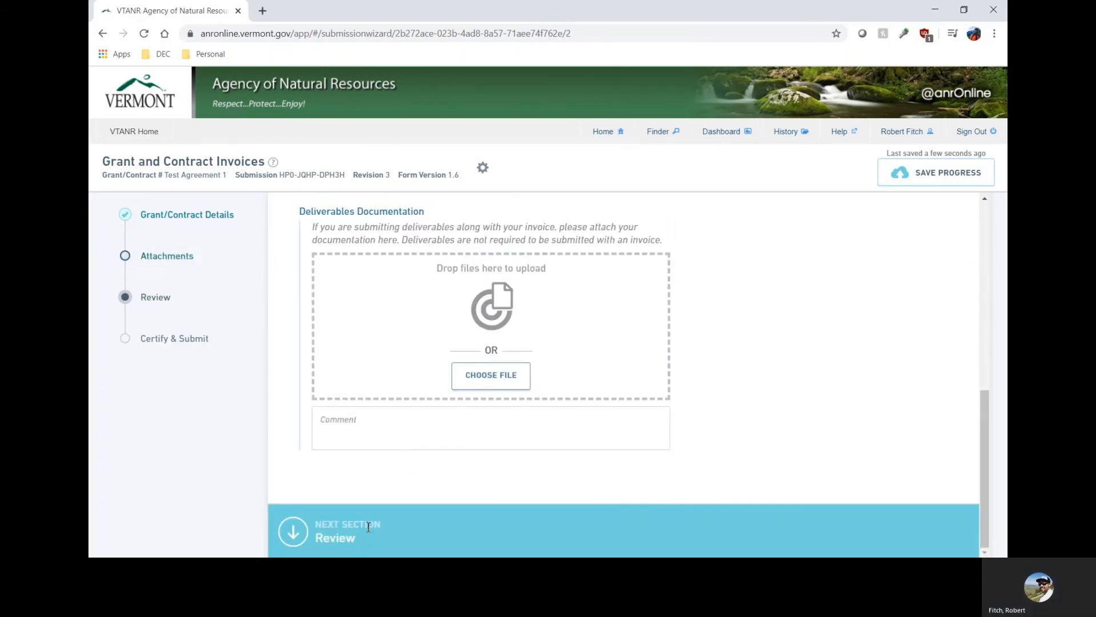
{"action": "scroll", "coordinate": [432, 419], "scroll_direction": "down", "scroll_amount": 20}
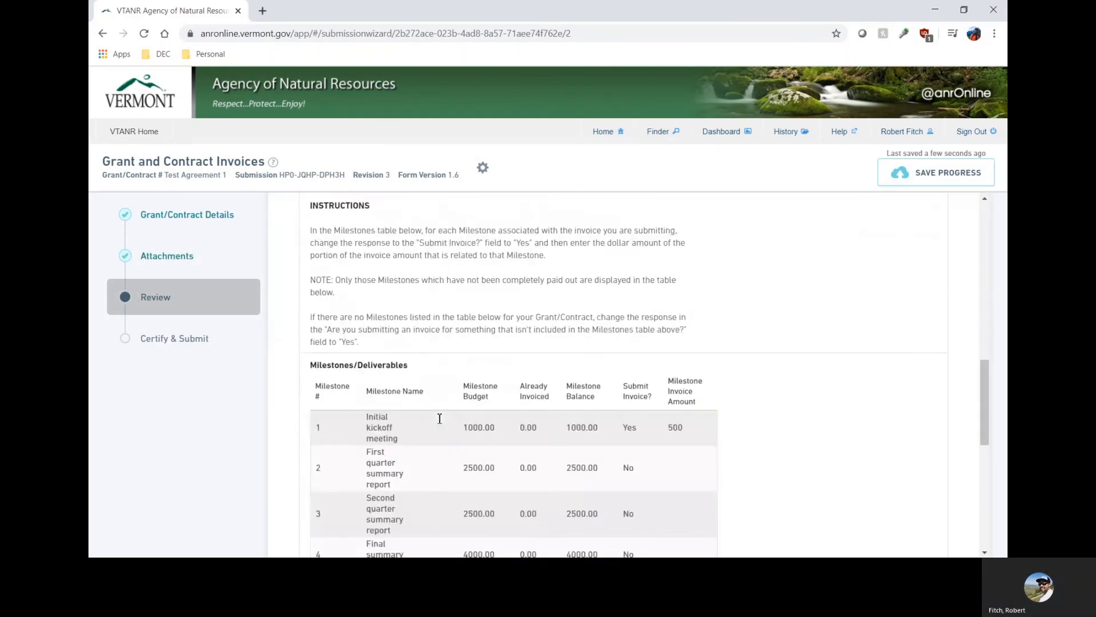
{"action": "left_click", "coordinate": [423, 537]}
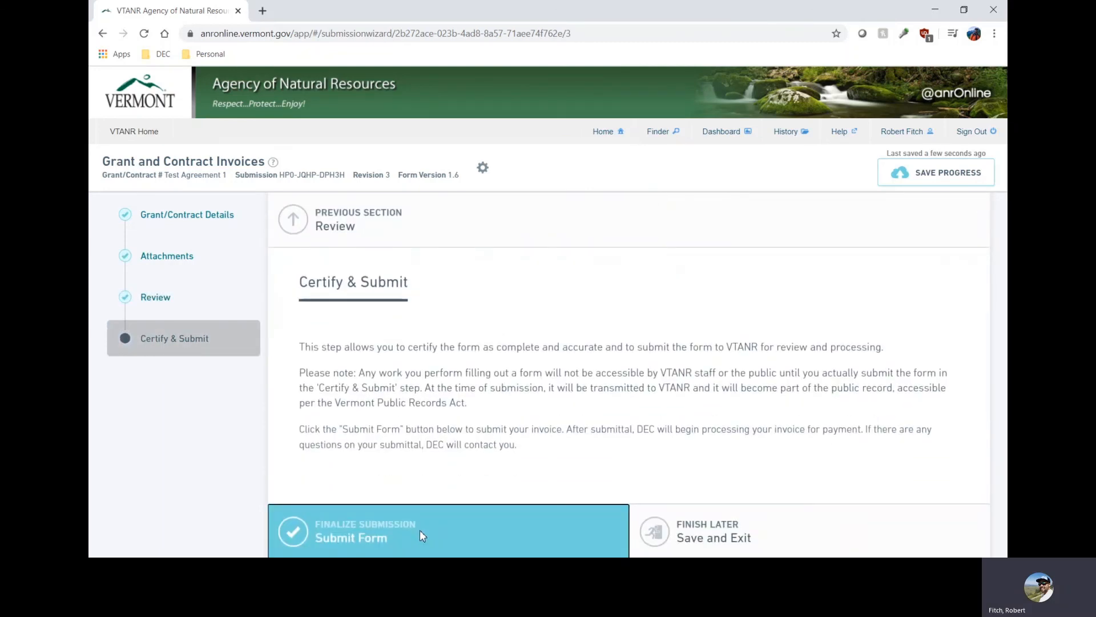
{"action": "left_click", "coordinate": [421, 534]}
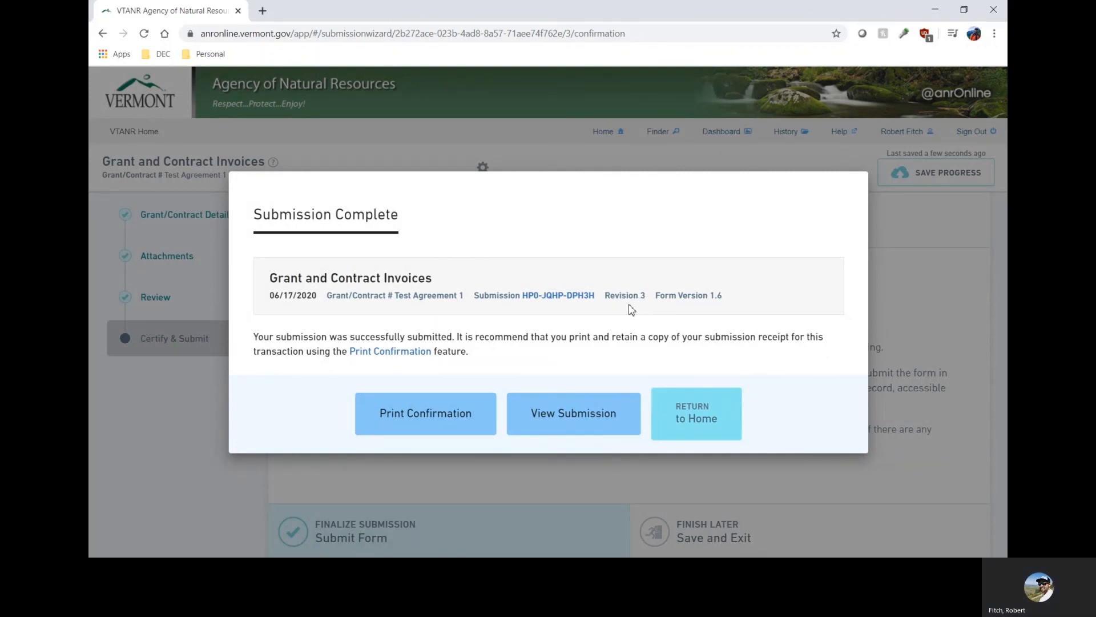
{"action": "left_click", "coordinate": [696, 422]}
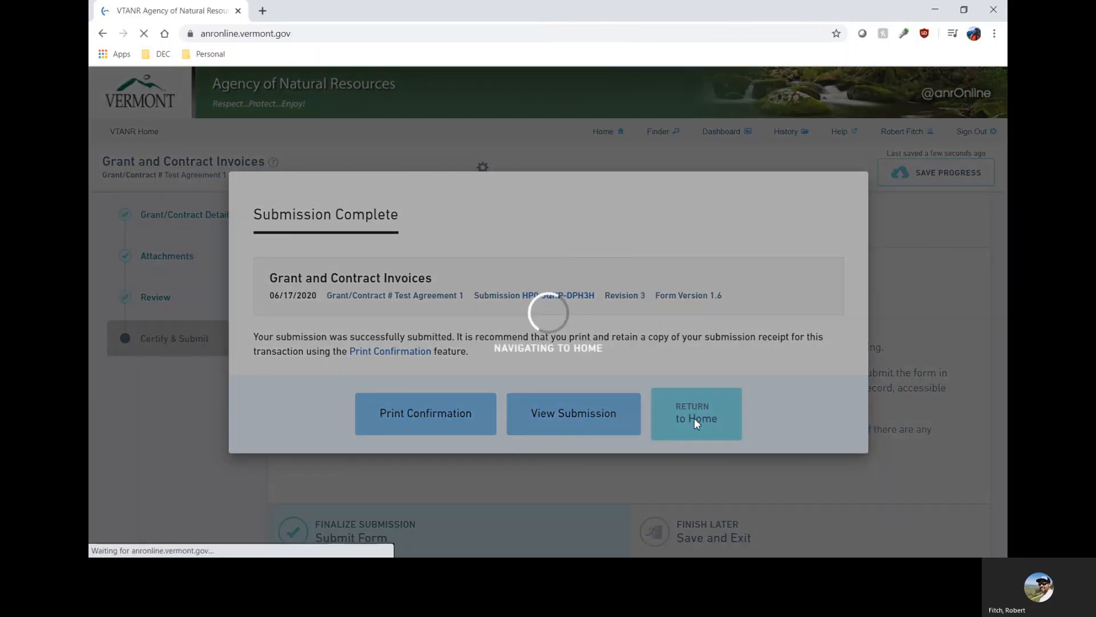